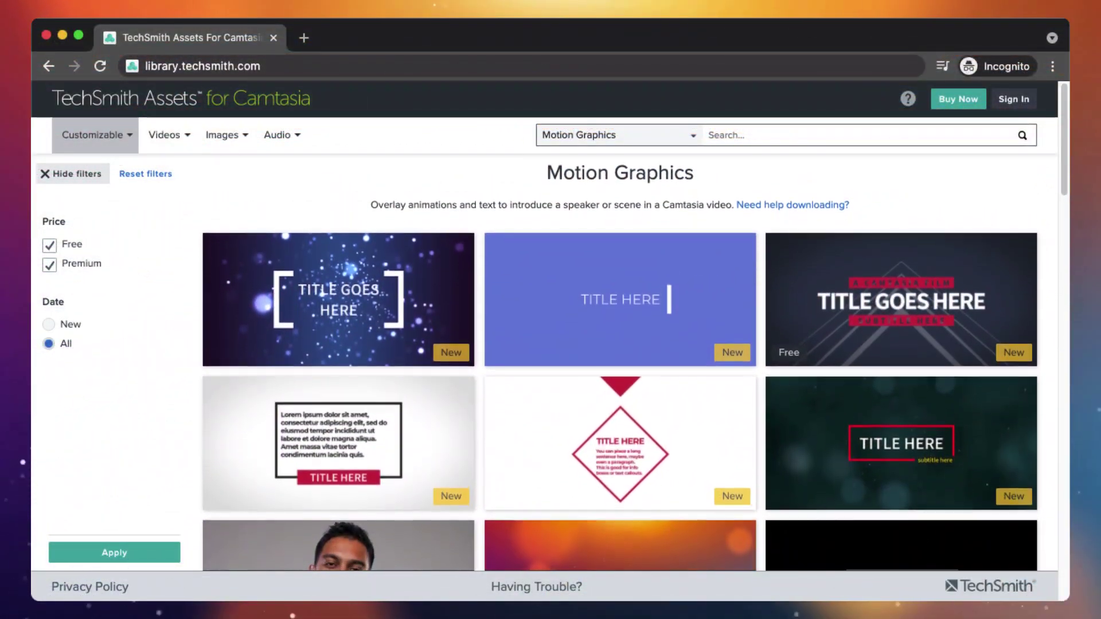
Scroll down through the Camtasia window while starting a new blank, untitled project.
scroll(620, 361, "down", 3)
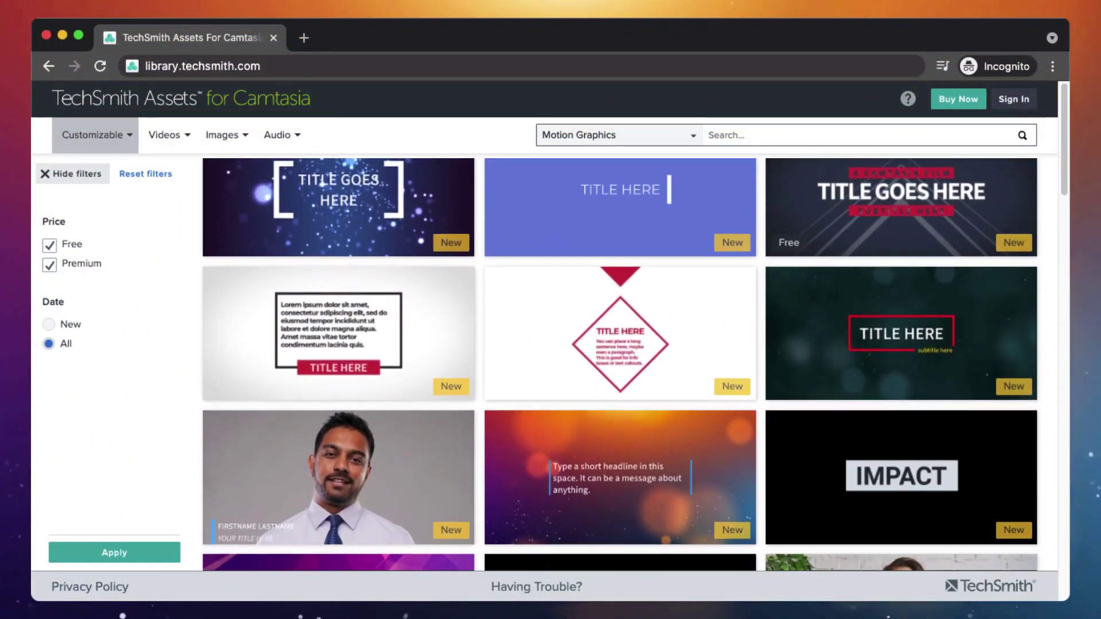
scroll(619, 365, "down", 5)
scroll(619, 364, "down", 6)
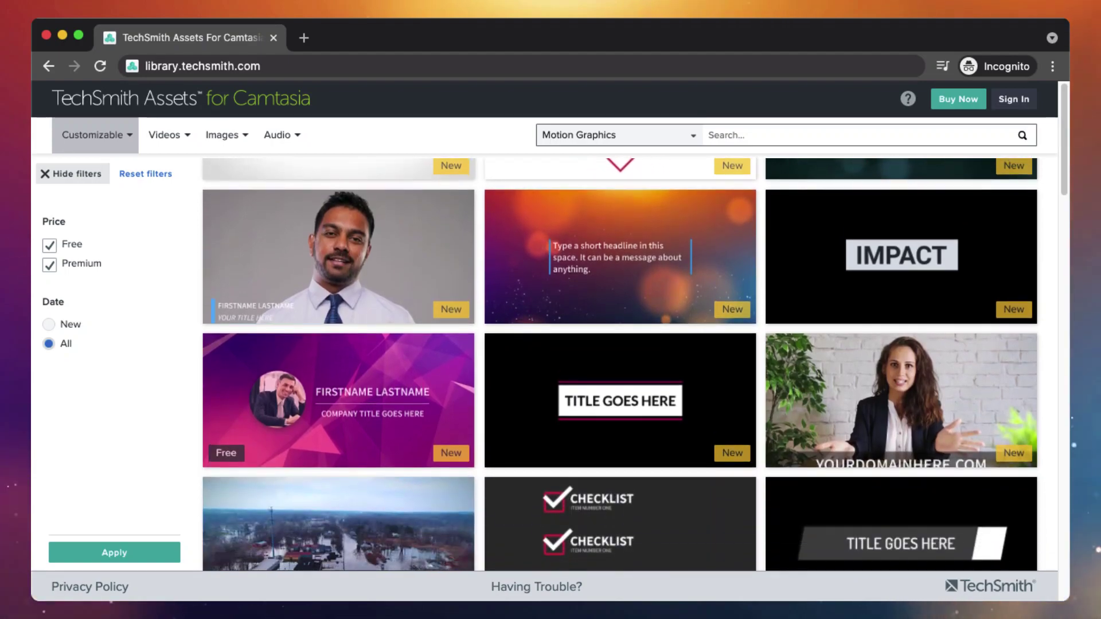
scroll(619, 364, "down", 4)
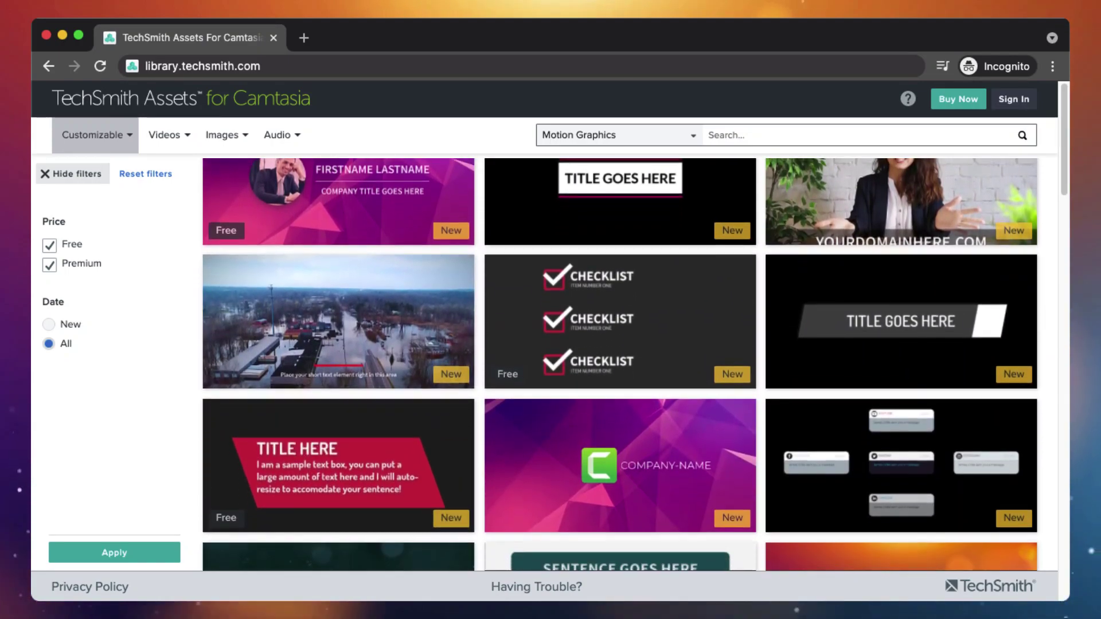
scroll(619, 365, "down", 1)
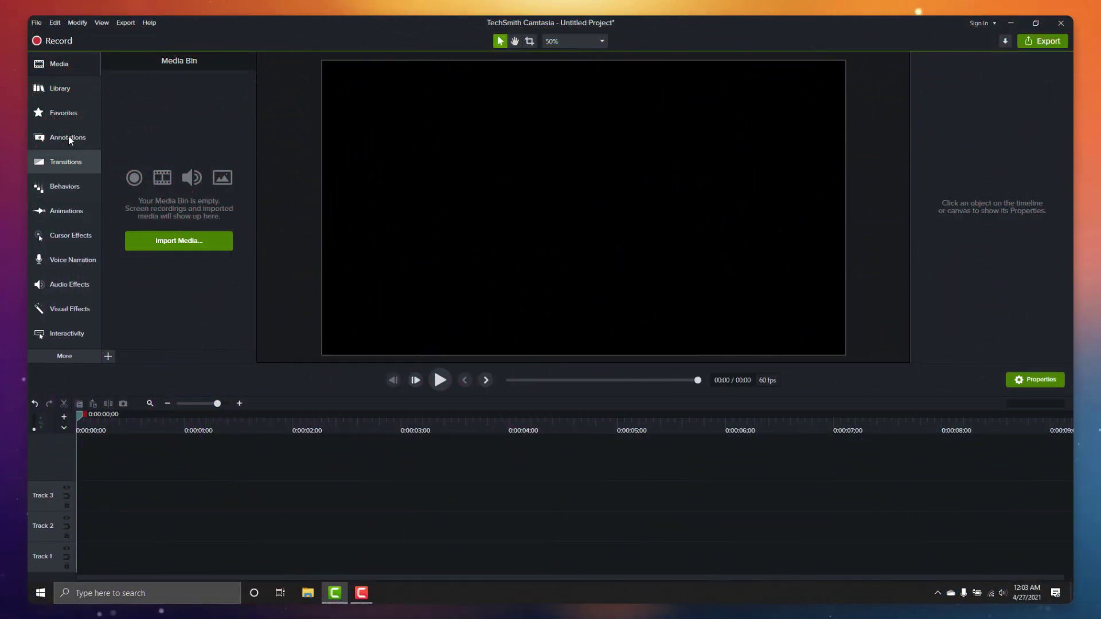
Add the white rectangle shape from Annotations > Shapes to the timeline.
left_click(68, 136)
right_click(197, 162)
left_click(198, 166)
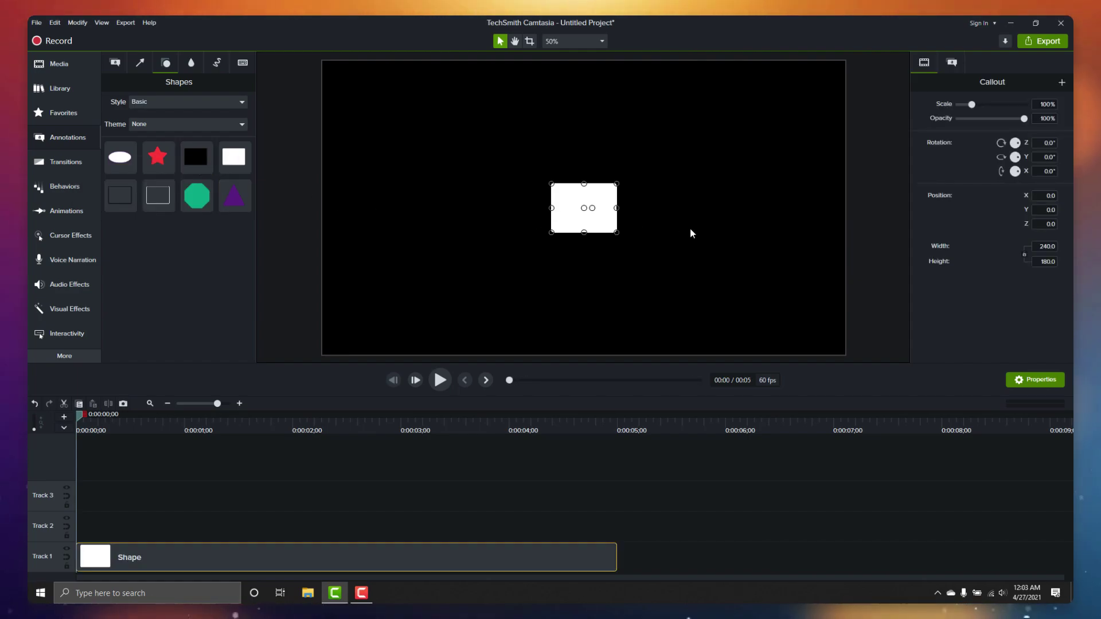
Resize the rectangle to width 1000 and height 15, forming a thin line.
left_click(1044, 247)
type("1")
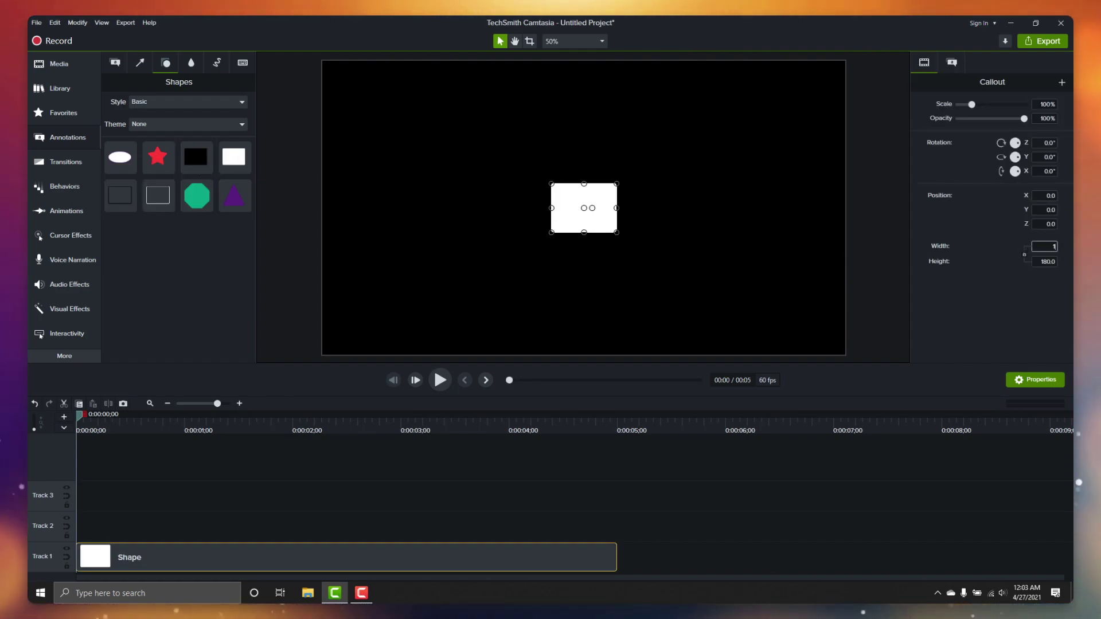
type("000")
key("Tab")
type("16")
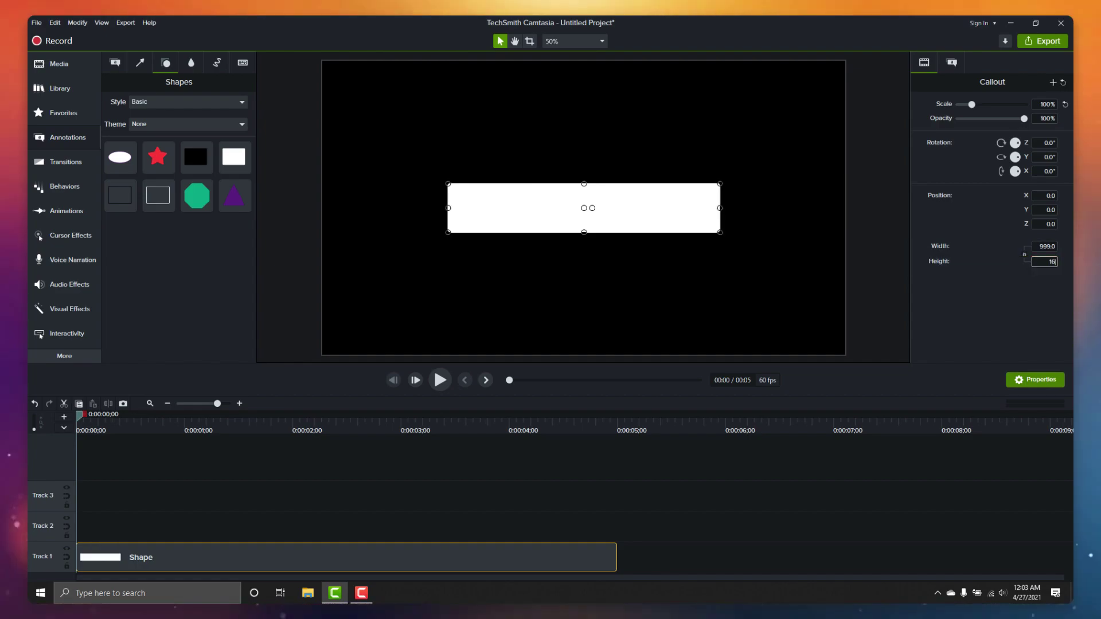
key("Return")
key("Down")
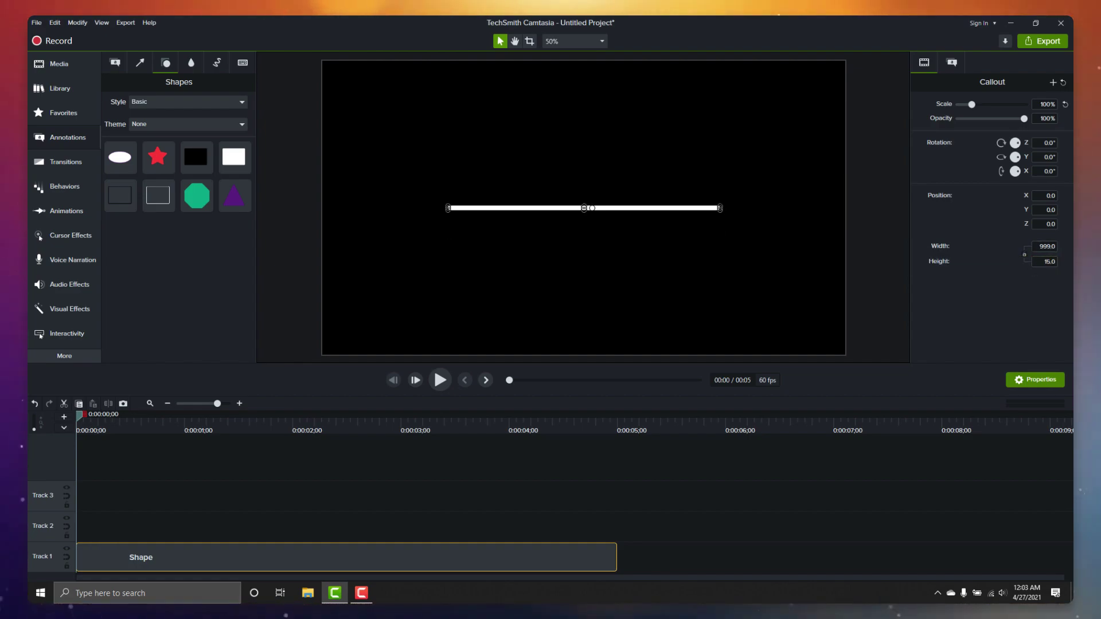
Add a half-second Custom animation at the line clip's start, with starting width 1.
left_click(84, 213)
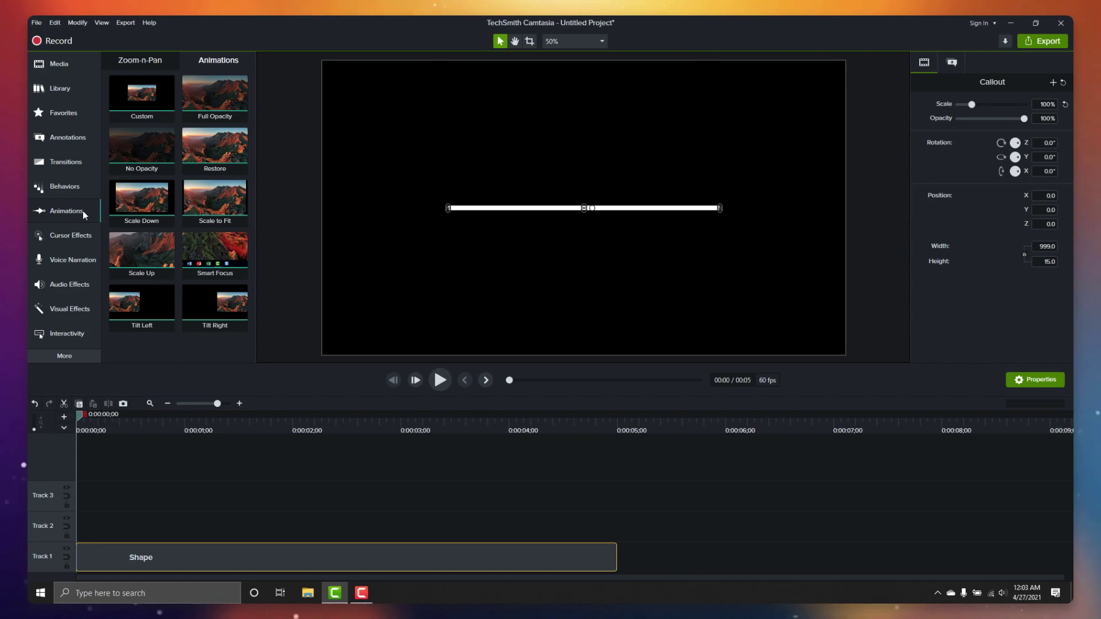
left_click_drag(142, 94, 111, 559)
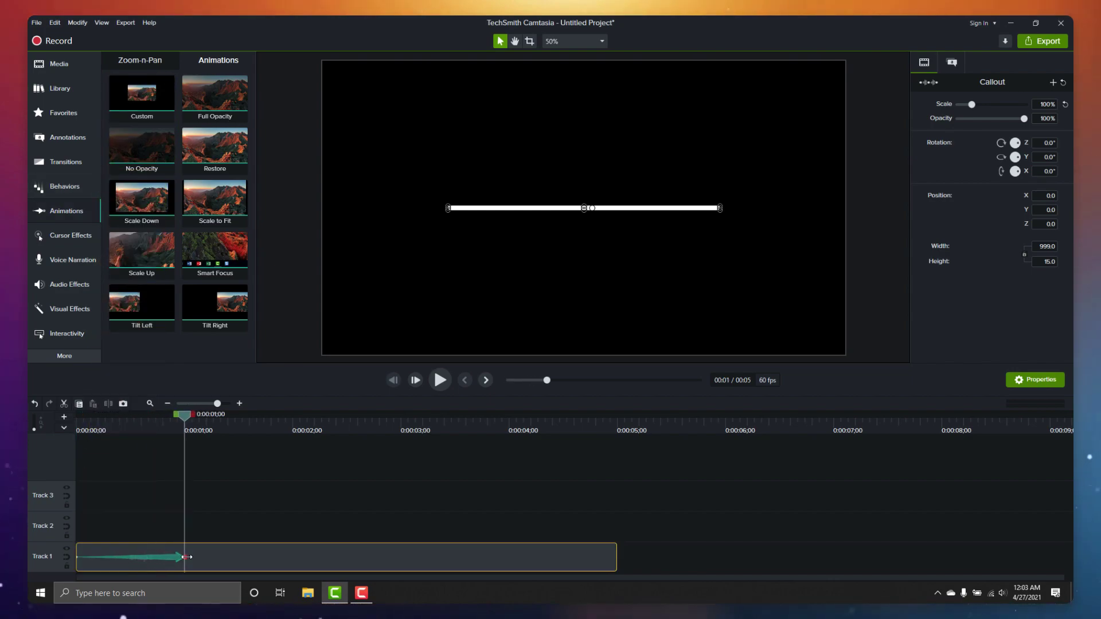
left_click_drag(186, 557, 132, 557)
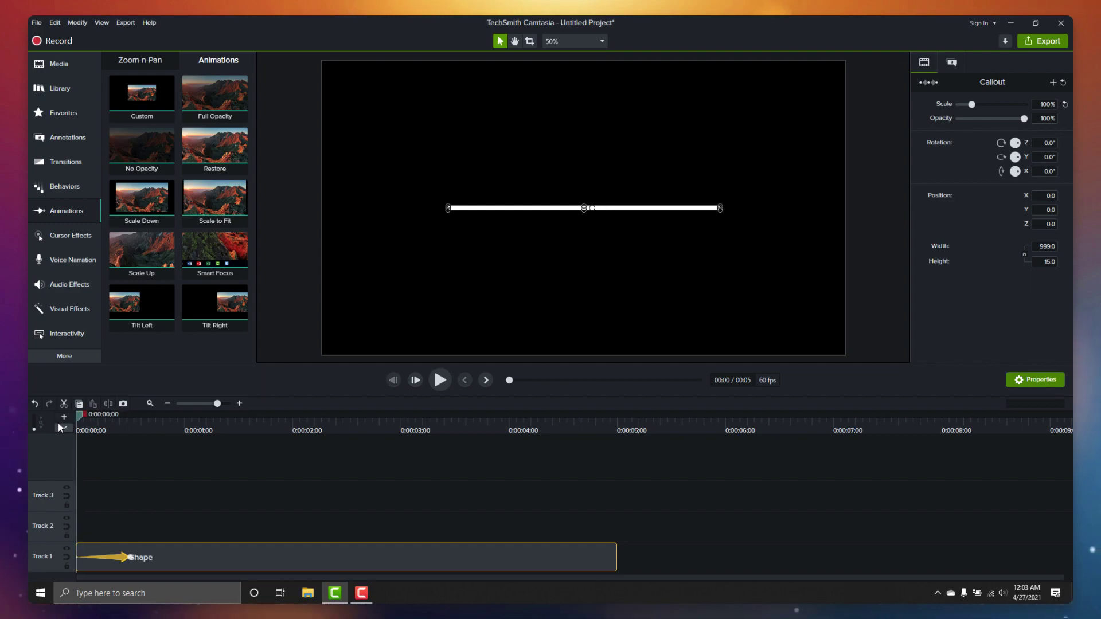
left_click(1038, 245)
type("1")
key("Tab")
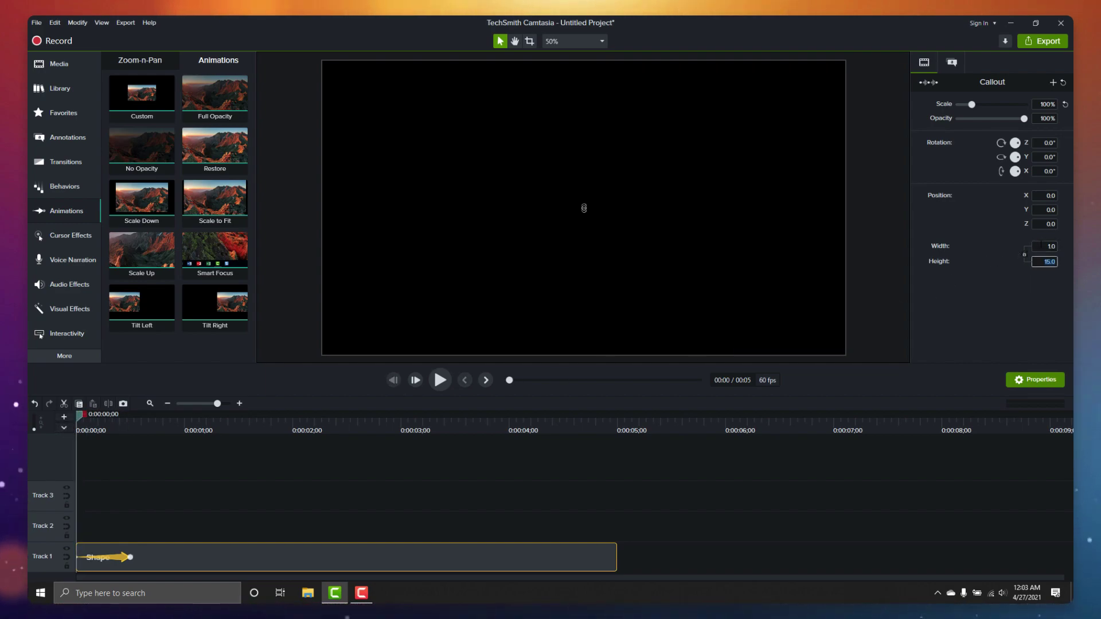
Lengthen the line clip to about six seconds and add a closing animation ending at width 1.
left_click_drag(616, 556, 725, 556)
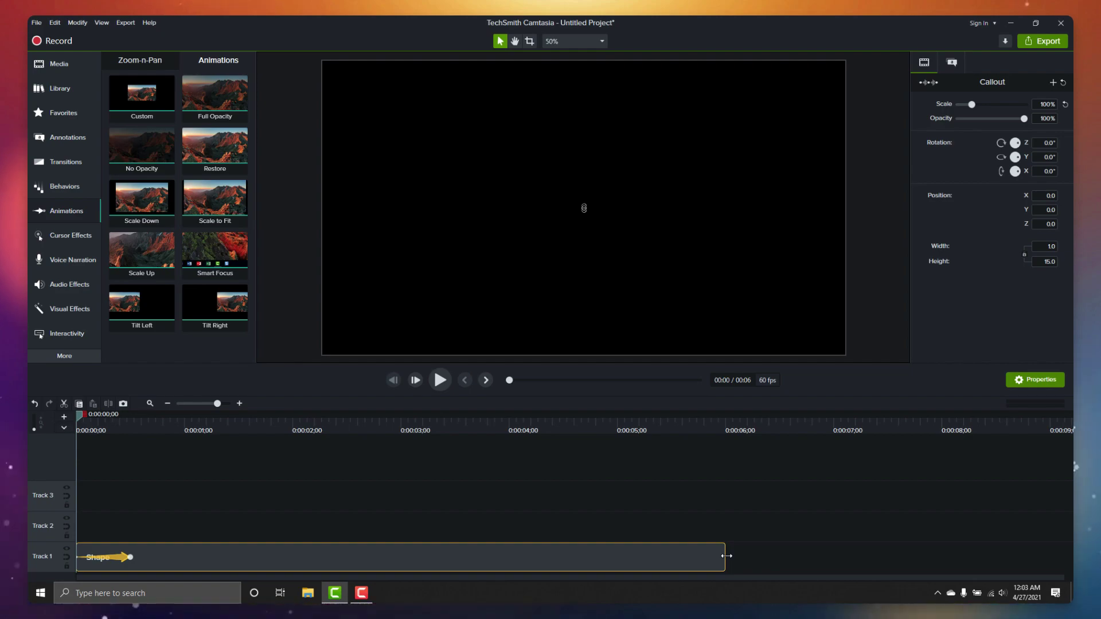
left_click_drag(142, 94, 671, 559)
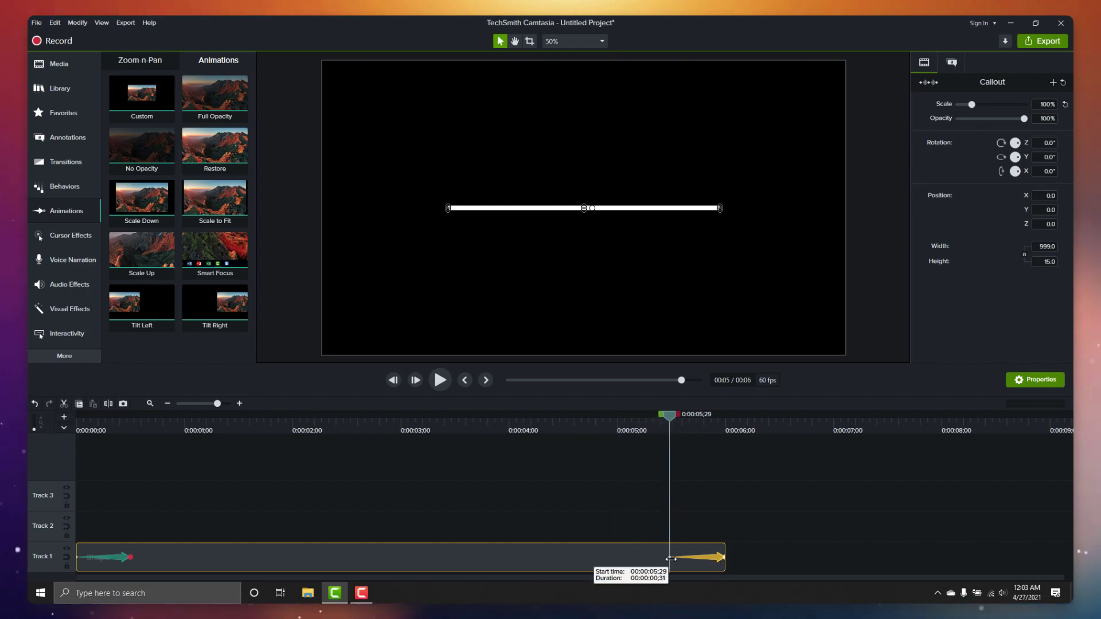
left_click(722, 555)
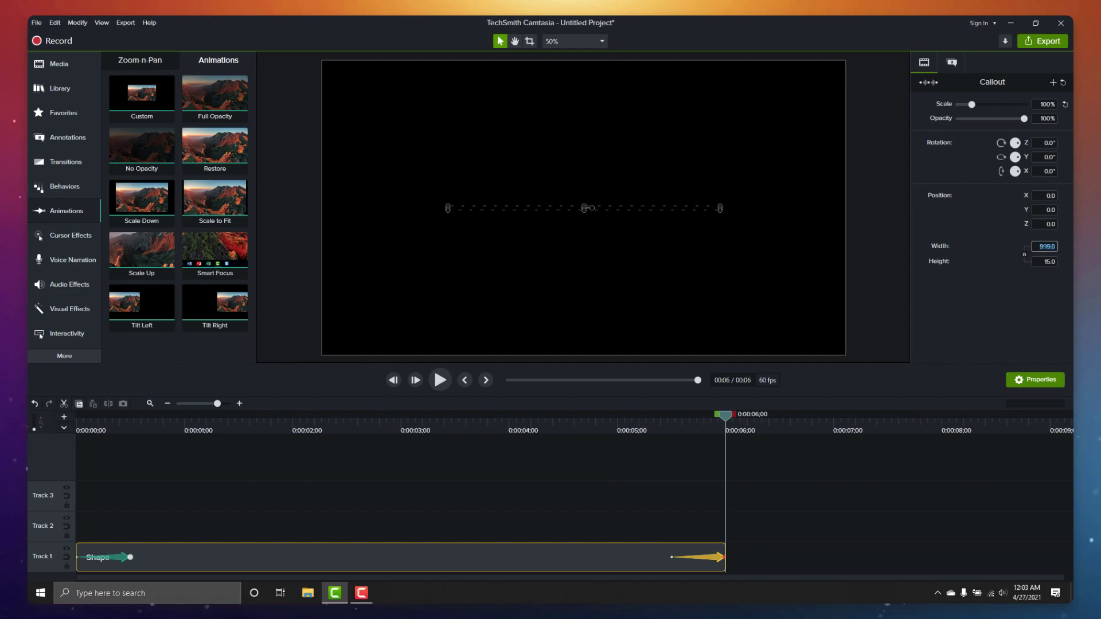
key("Tab")
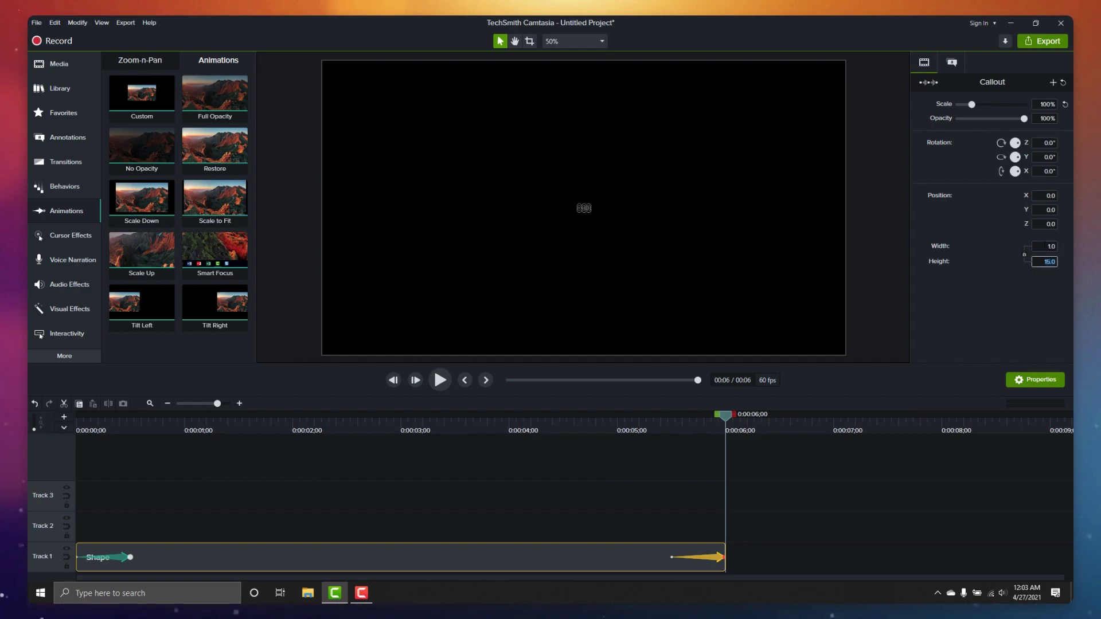
left_click(90, 455)
key("space")
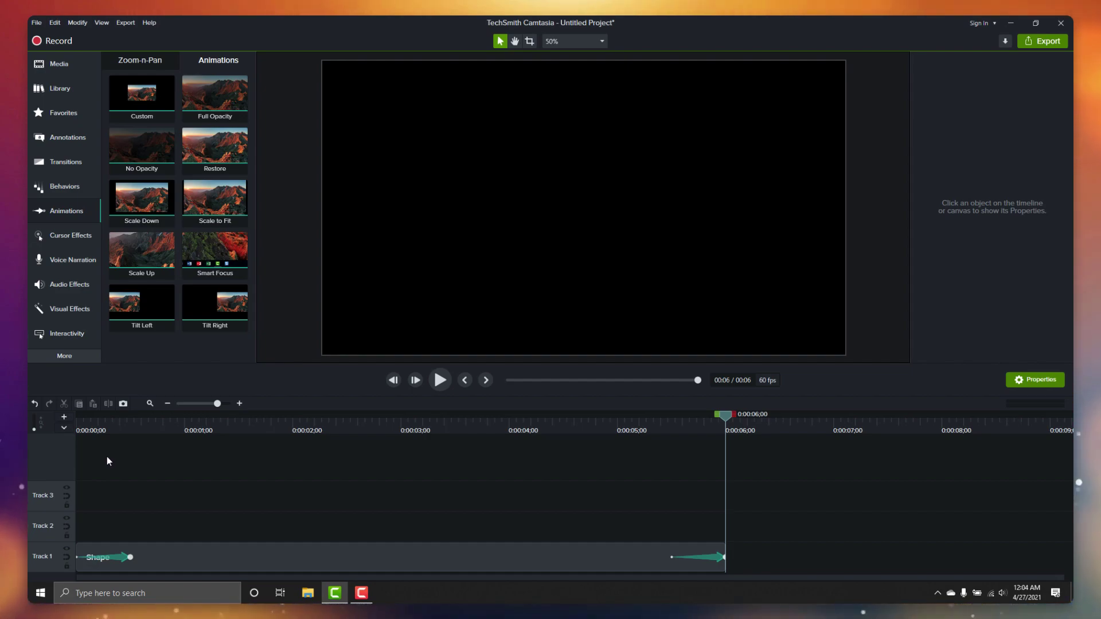
left_click(130, 557)
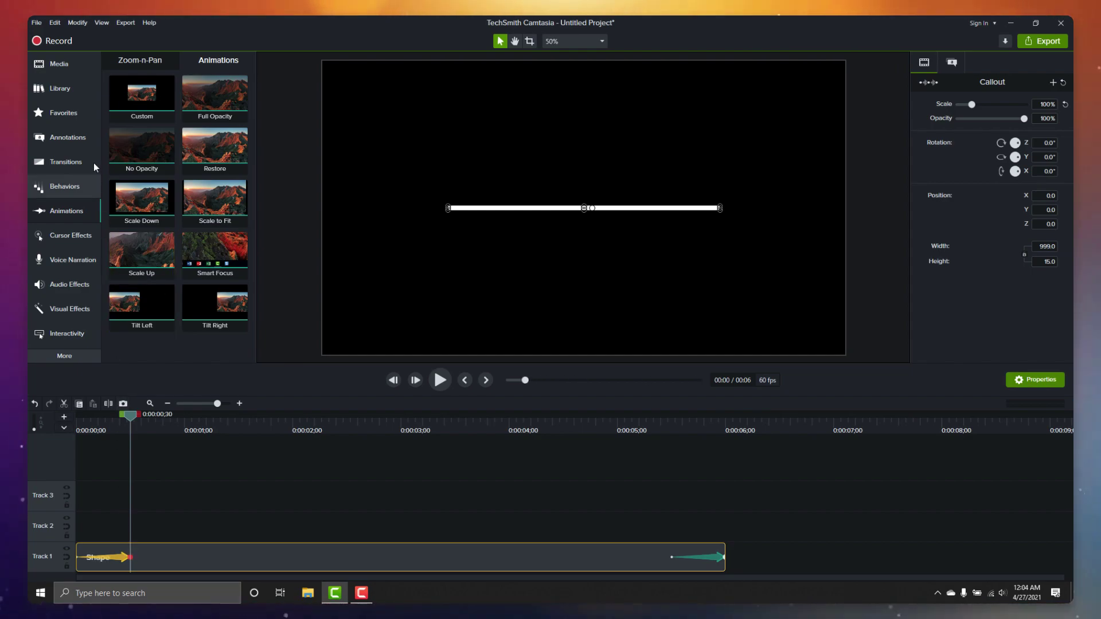
Add two plain text callouts at the playhead from the Callouts annotations.
left_click(67, 137)
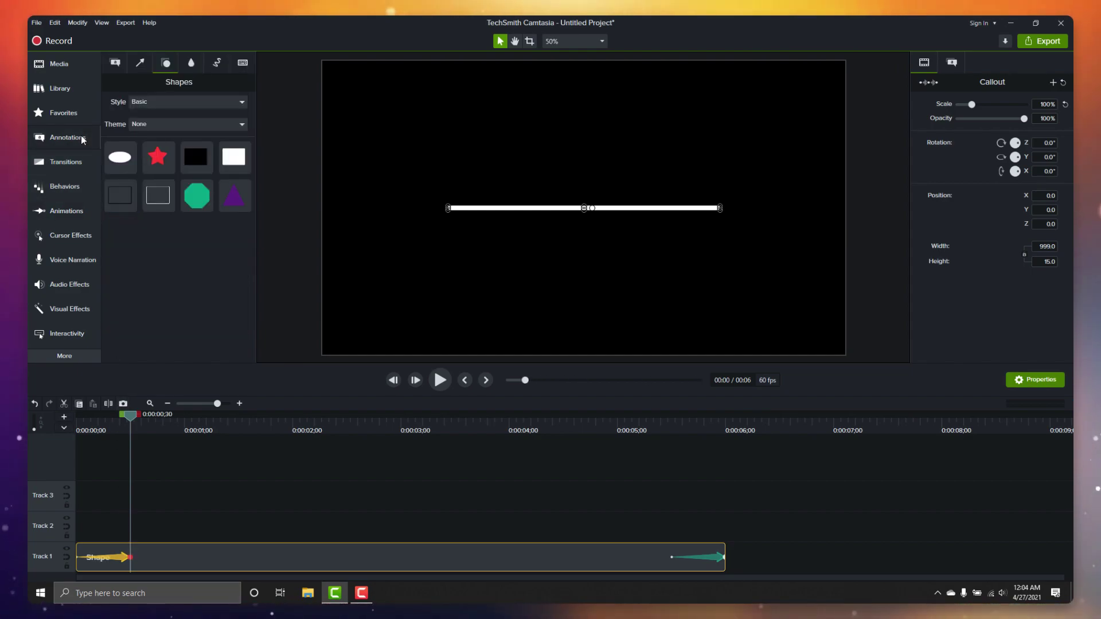
left_click(116, 66)
right_click(226, 205)
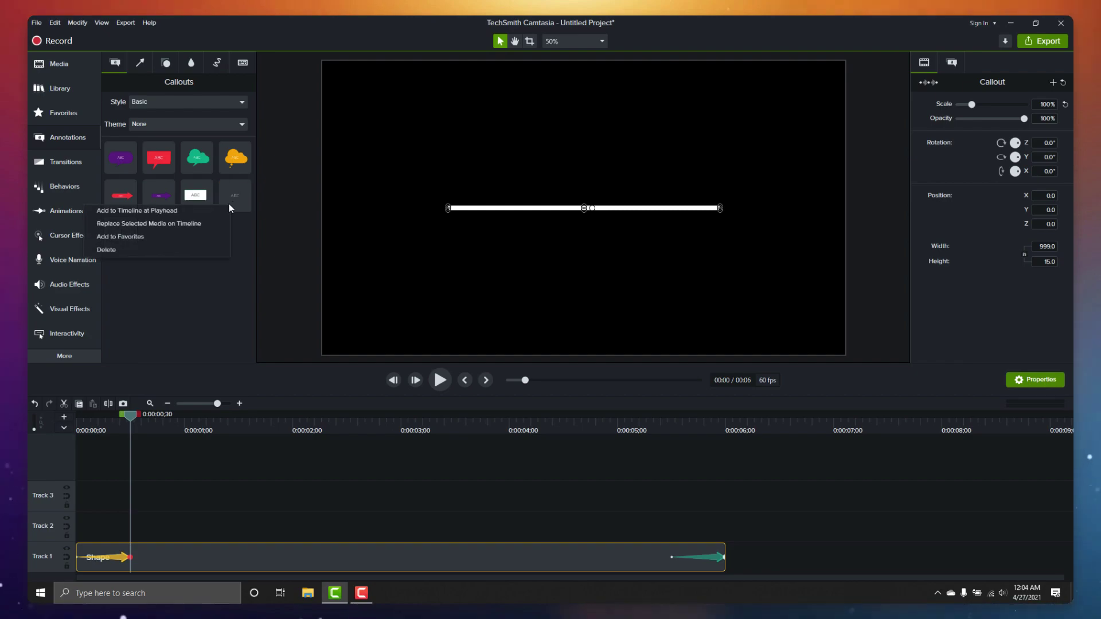
left_click(221, 210)
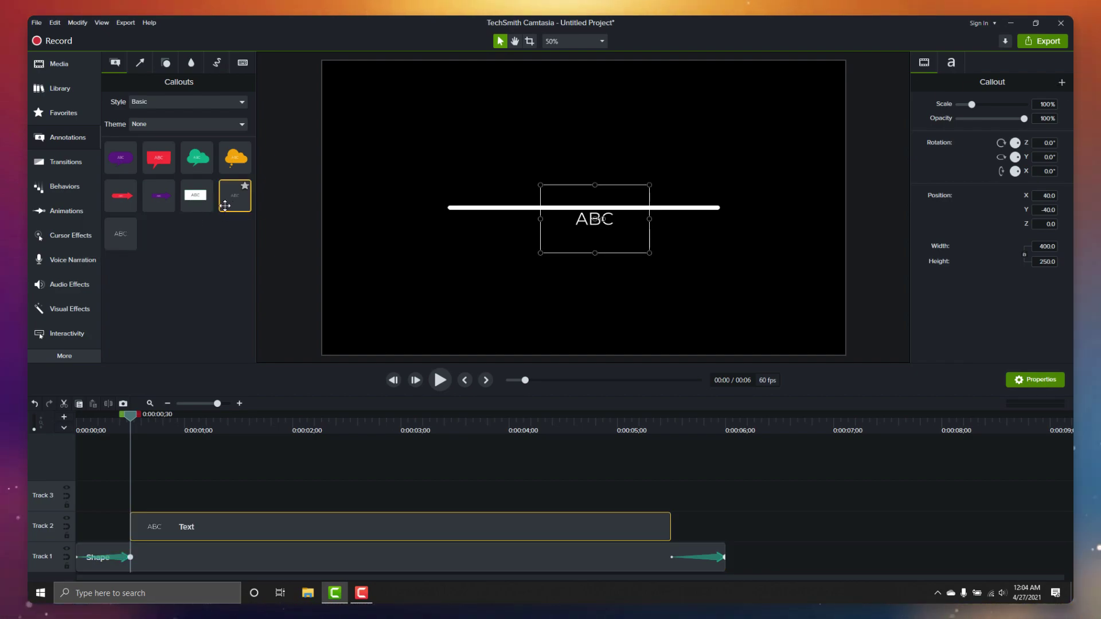
left_click(220, 210)
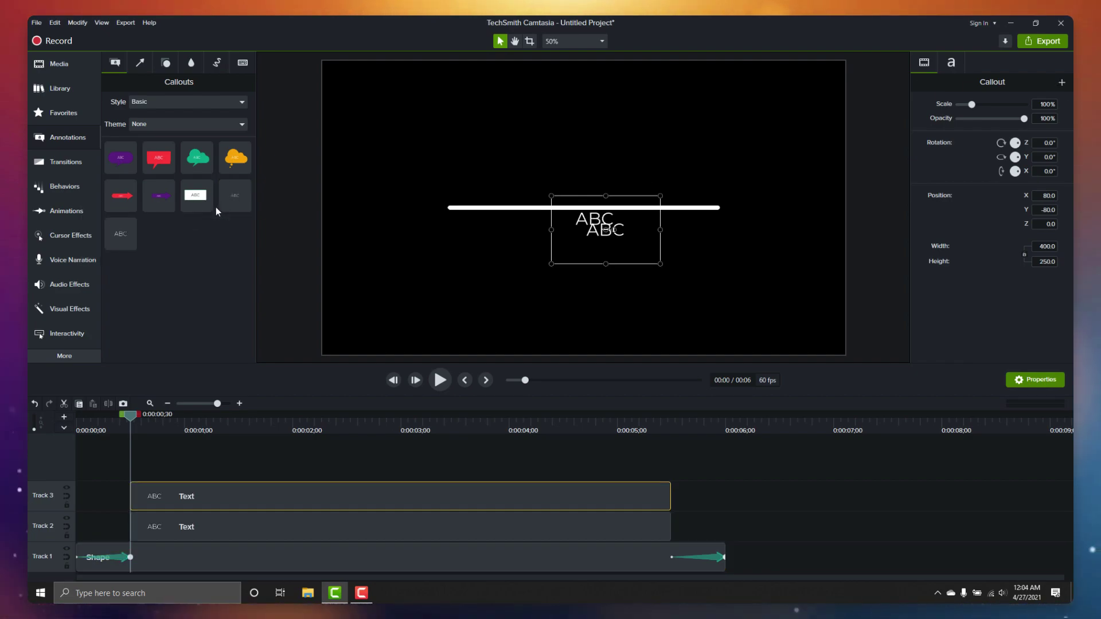
Size the upper callout 975 by 125 and change its text to TOP TEXT.
type("975")
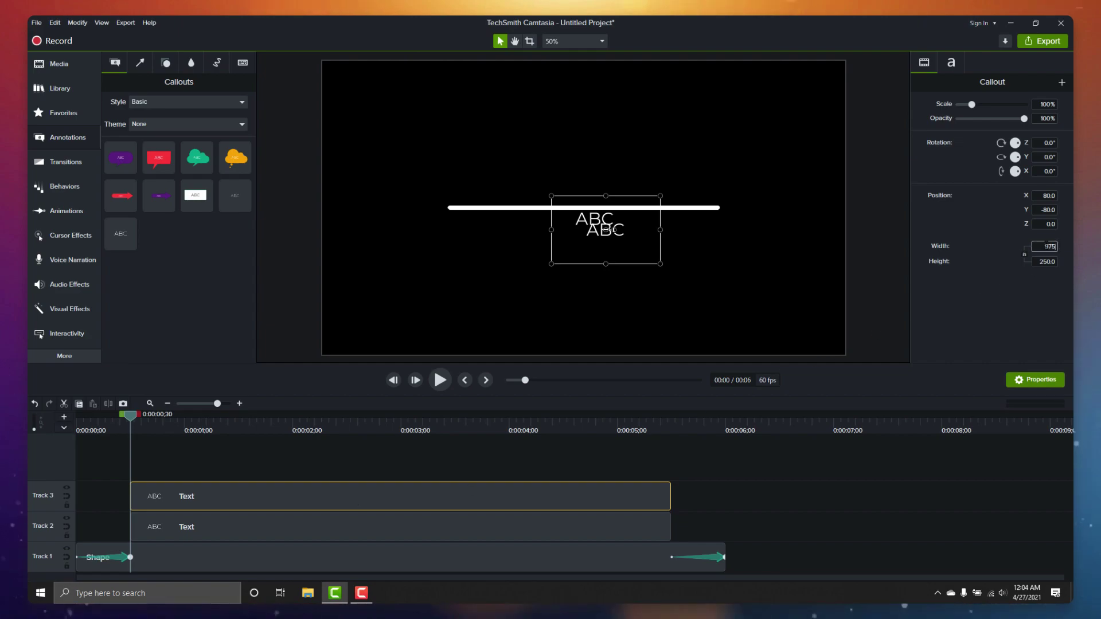
key("Tab")
type("125")
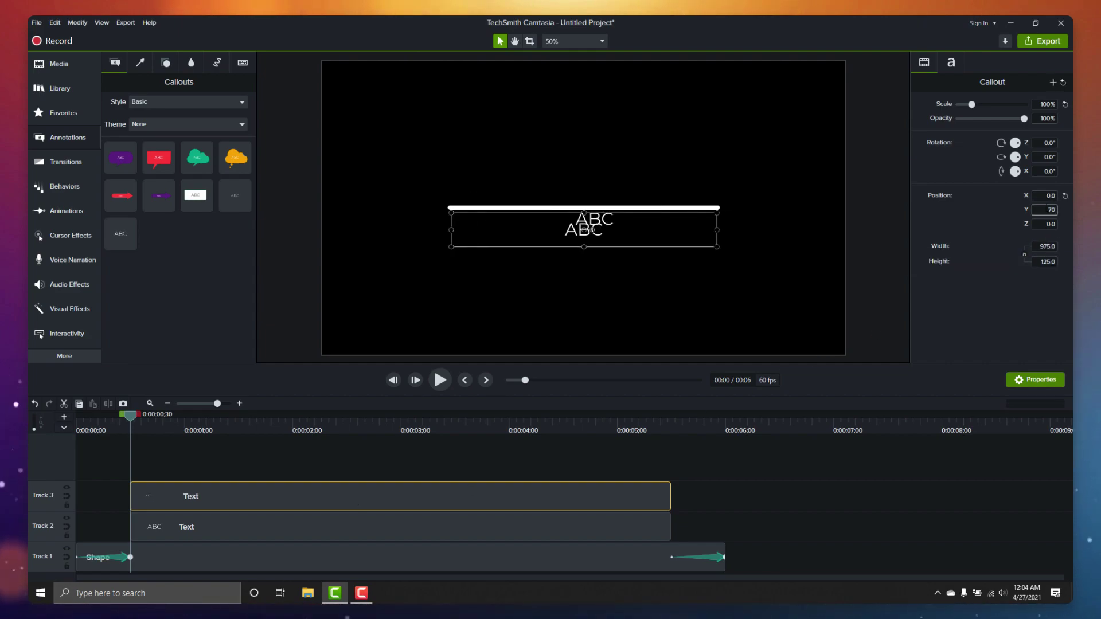
double_click(602, 192)
type("TOP TEXT")
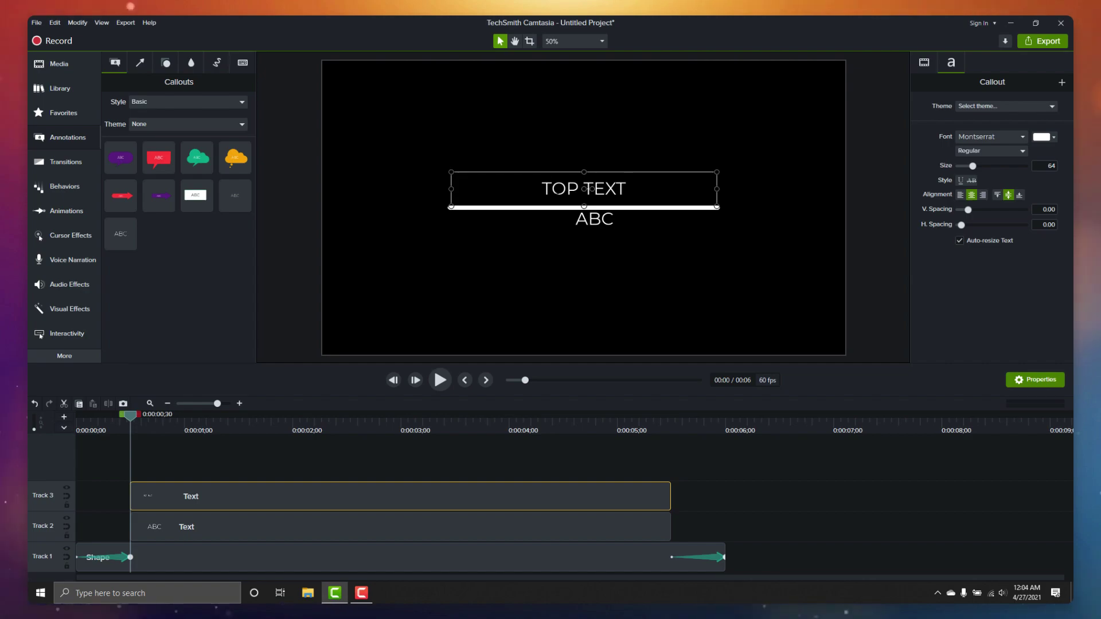
Set the Track 2 callout's width to 975 and its Y position to -70.
left_click(493, 528)
left_click(923, 62)
left_click(1044, 246)
type("975")
key("Tab")
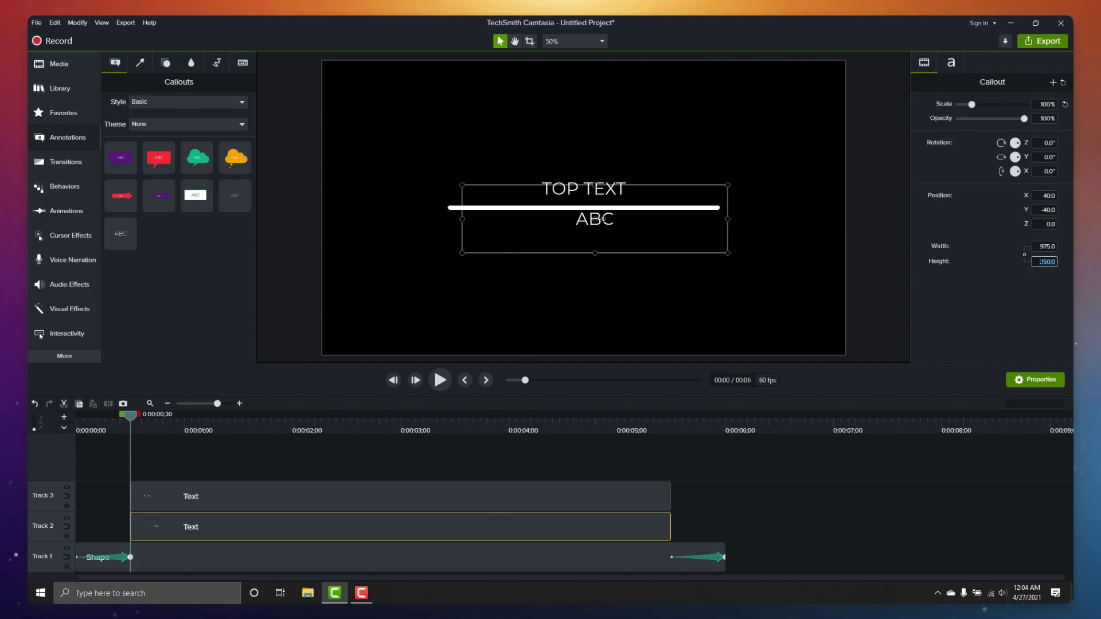
key("Tab")
type("-70")
key("Tab")
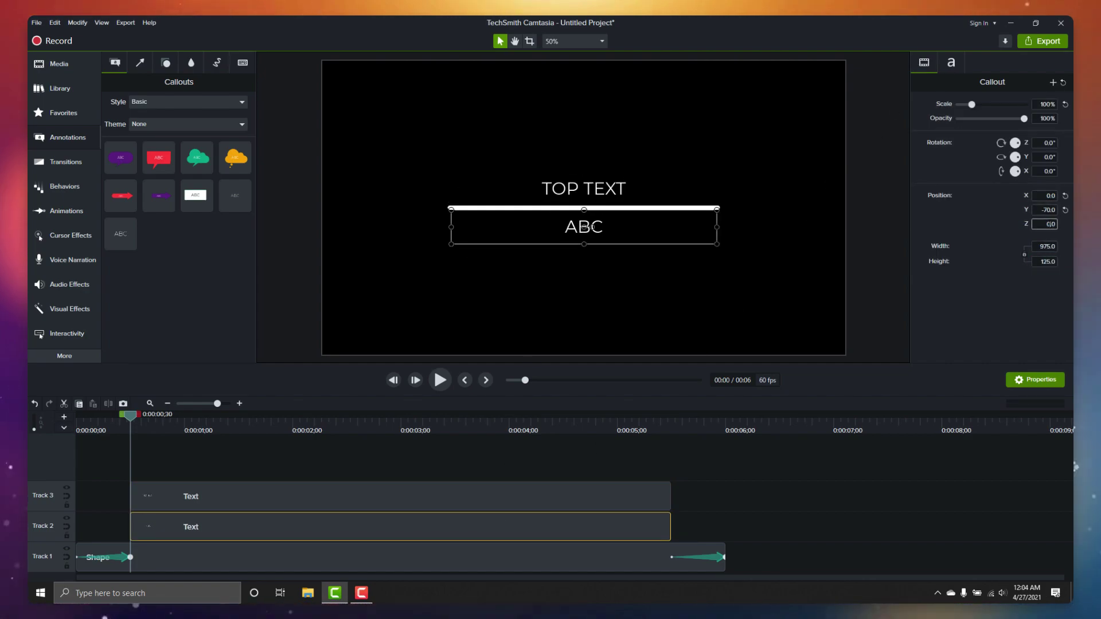
Finish typing BOTTOM TEXT, then give the Track 3 text clip opening and closing animations.
type("BOTTOM TEXT")
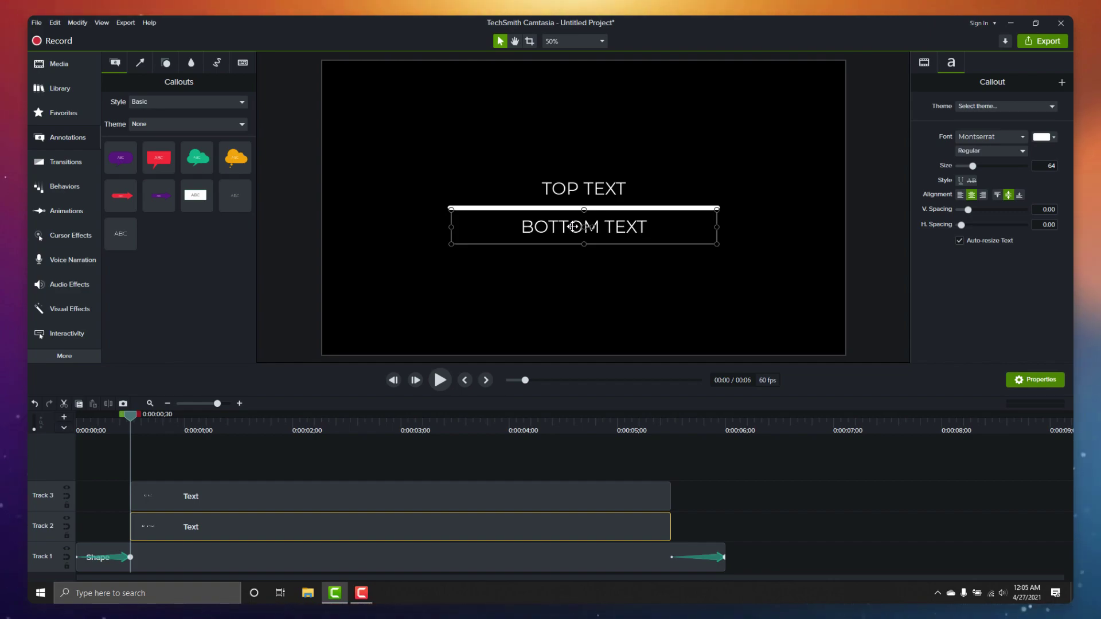
left_click(487, 448)
left_click(68, 216)
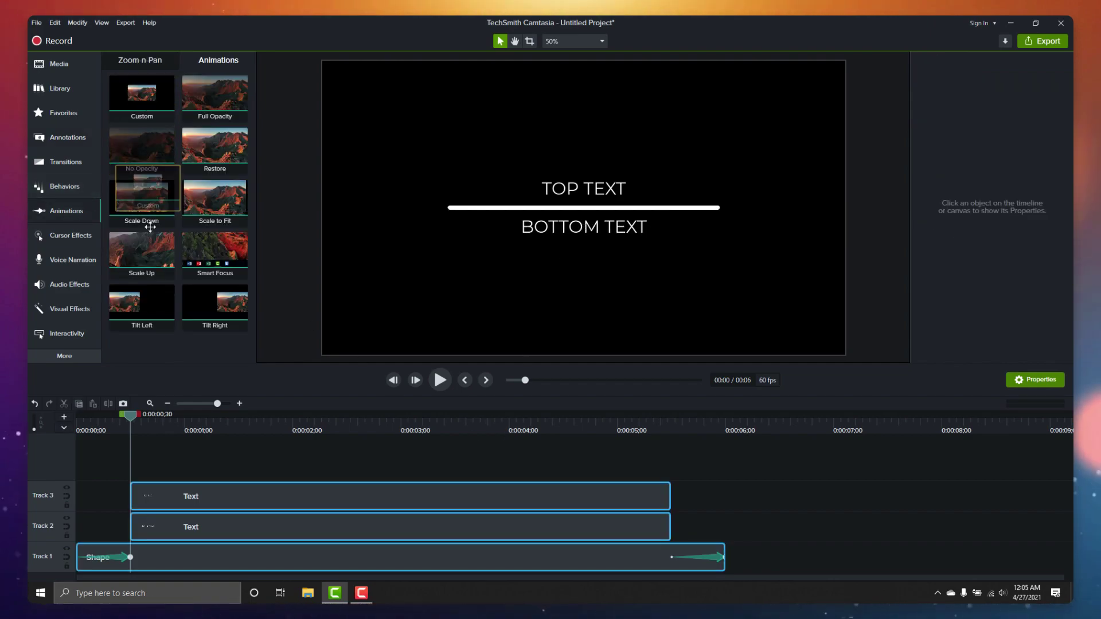
left_click_drag(142, 252, 184, 496)
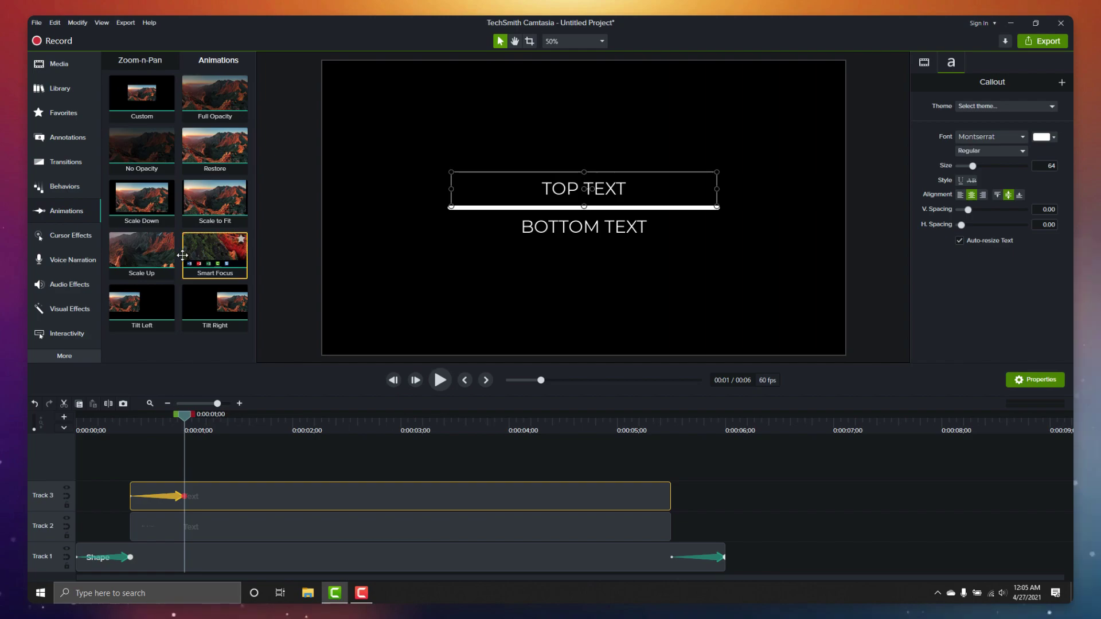
left_click_drag(142, 197, 617, 498)
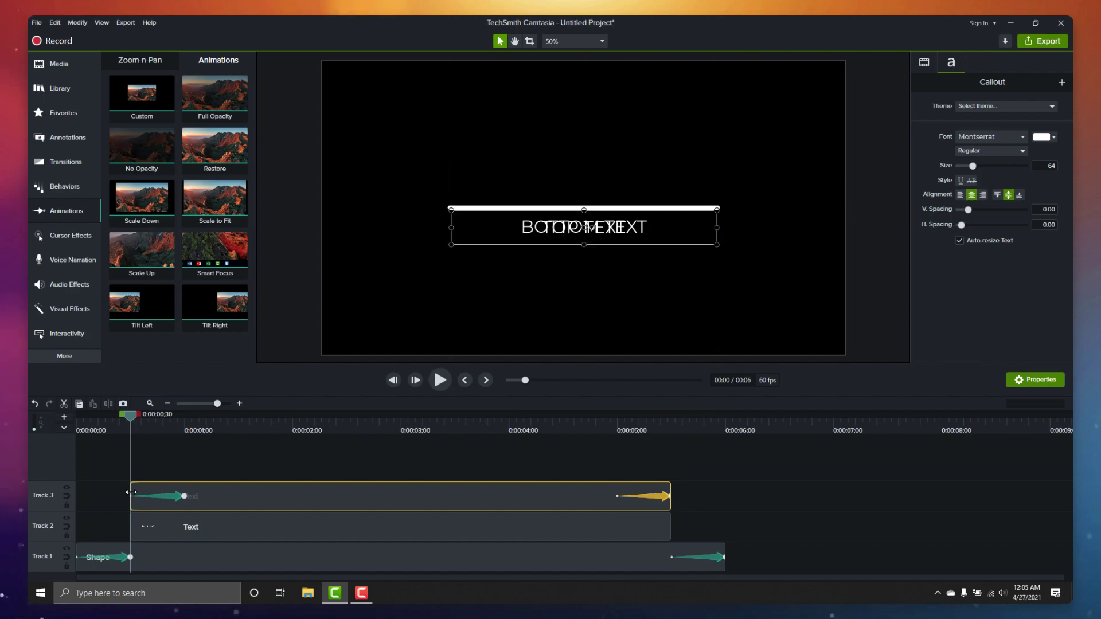
left_click_drag(131, 415, 372, 415)
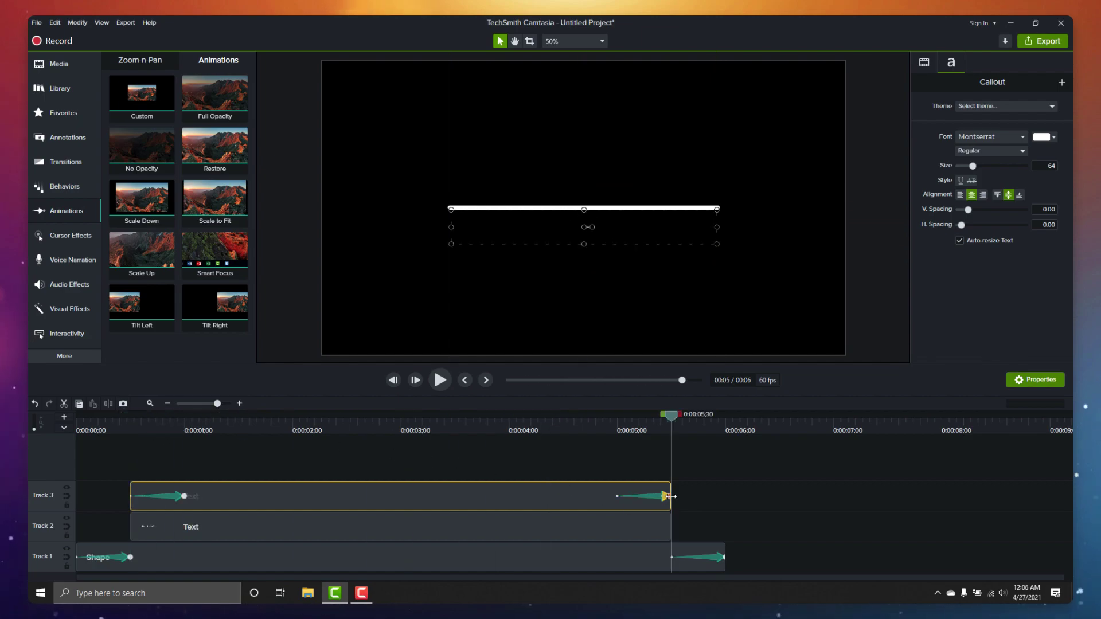
Animate the Track 2 text clip's start and end, preview, and move the top caption to Track 4.
left_click_drag(142, 148, 182, 526)
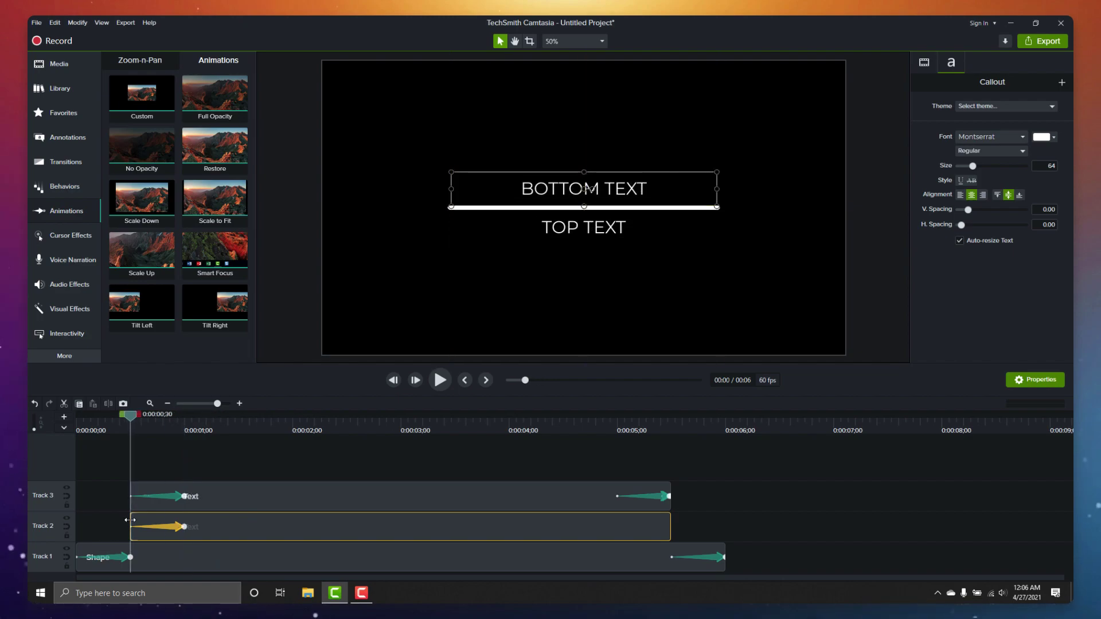
left_click_drag(142, 93, 668, 526)
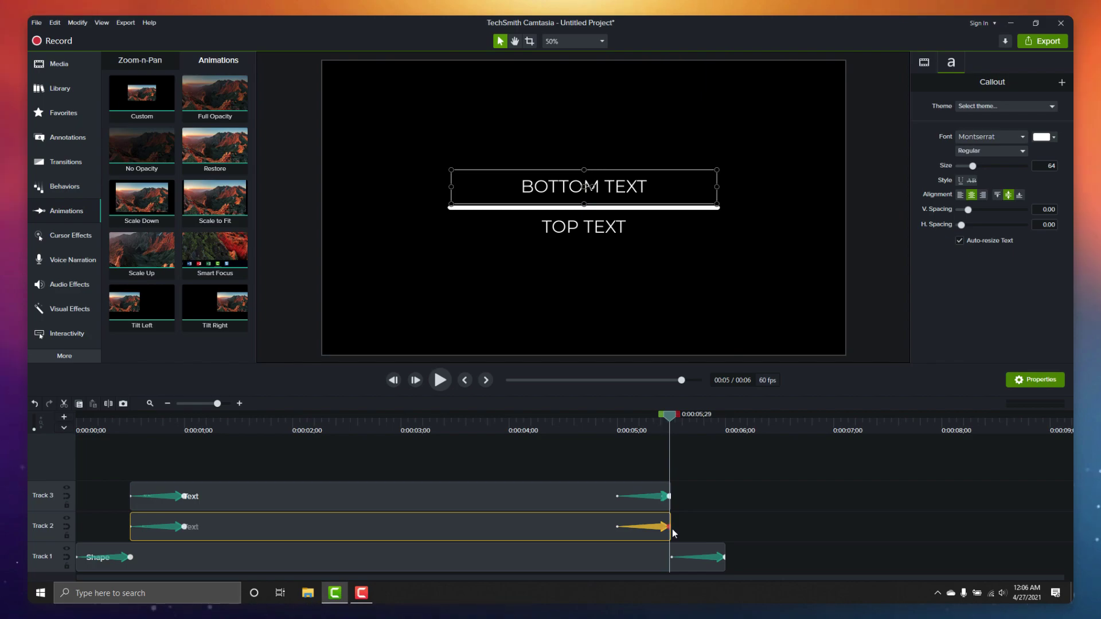
left_click(128, 427)
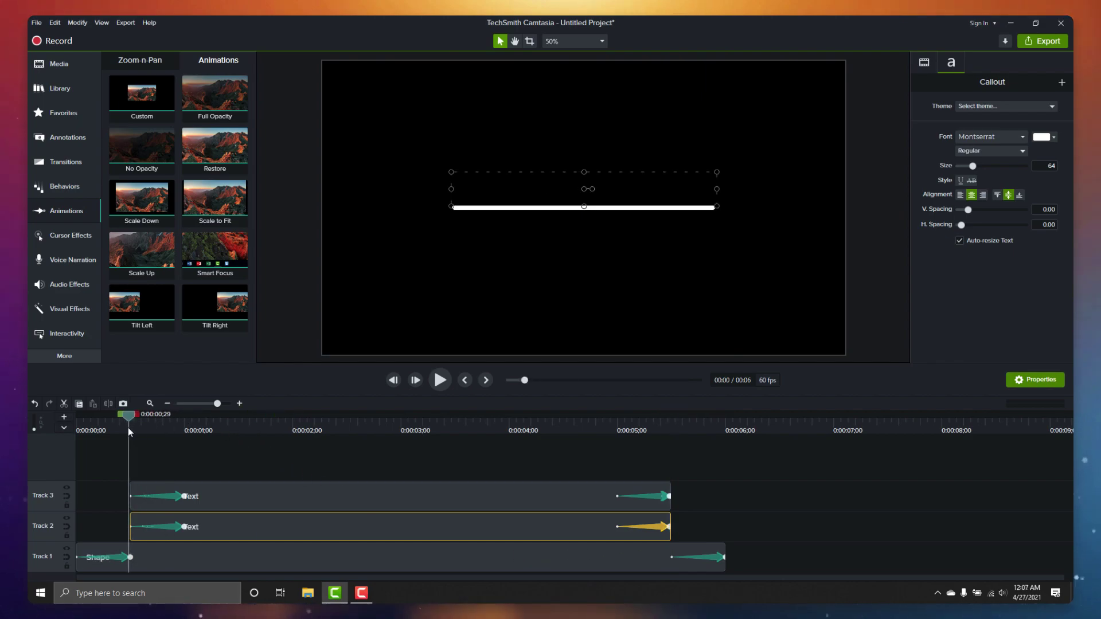
key("space")
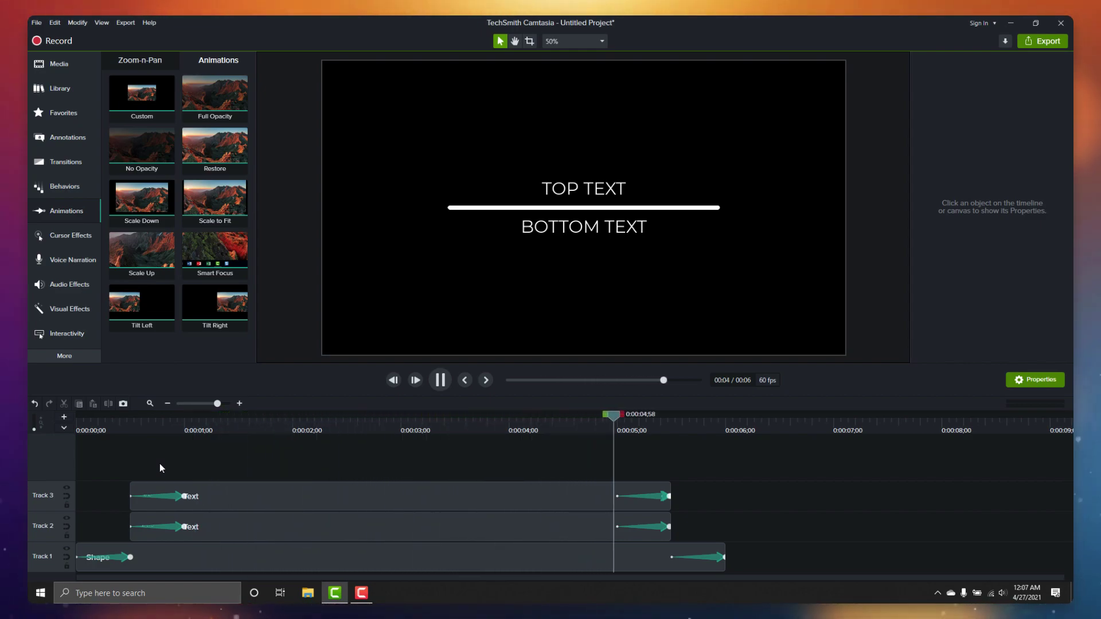
left_click_drag(233, 485, 233, 467)
left_click(130, 464)
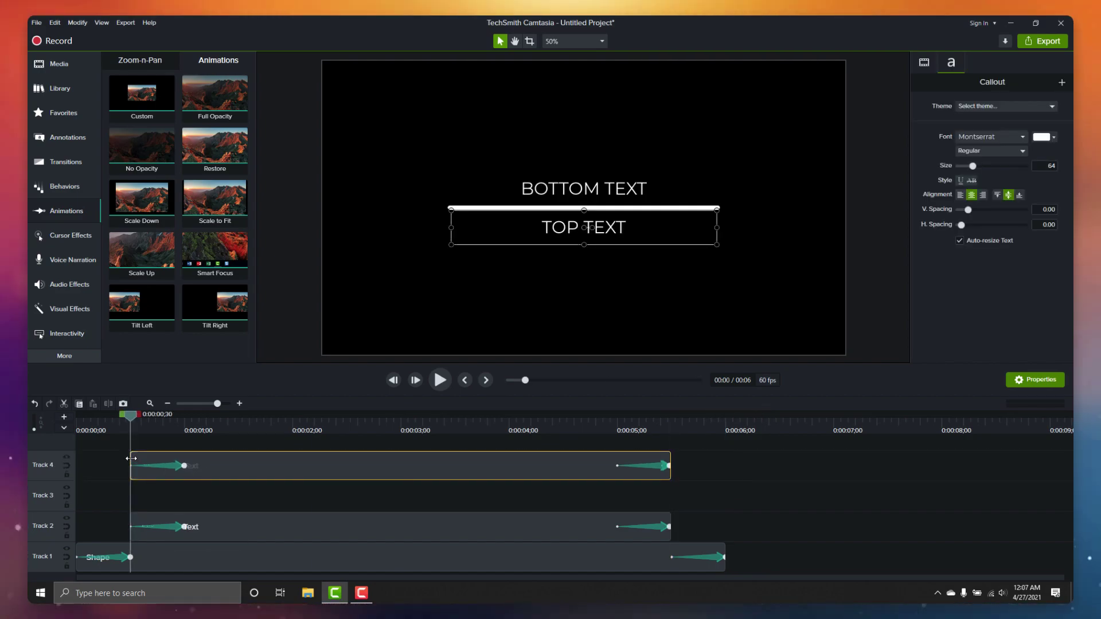
Add two white rectangles at the playhead and move the second one to Track 3.
left_click(72, 138)
left_click(166, 62)
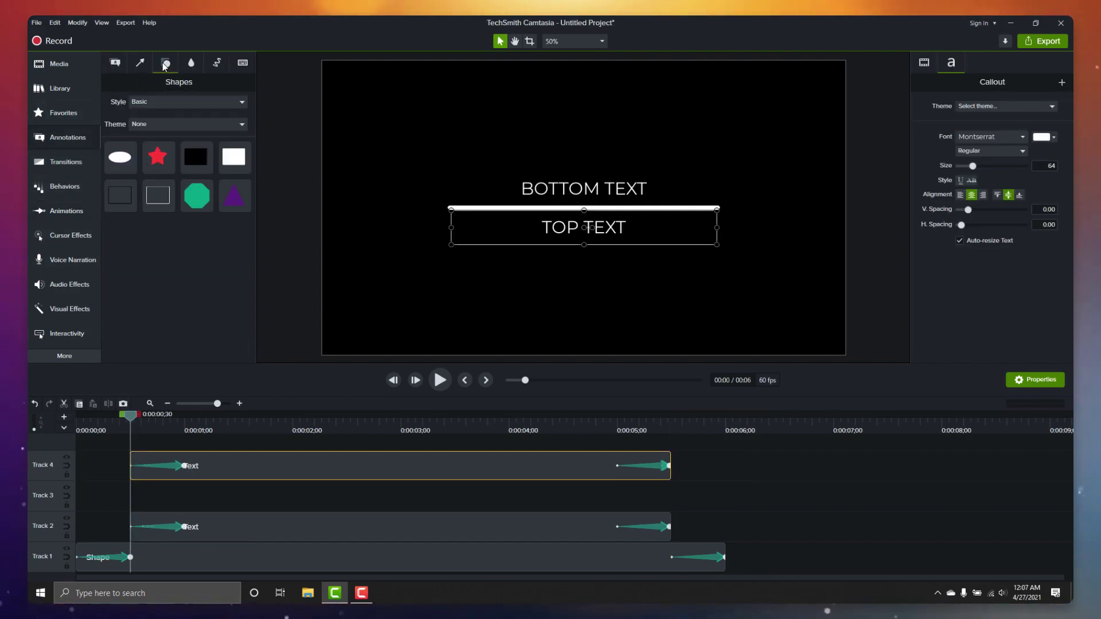
right_click(200, 169)
left_click(201, 173)
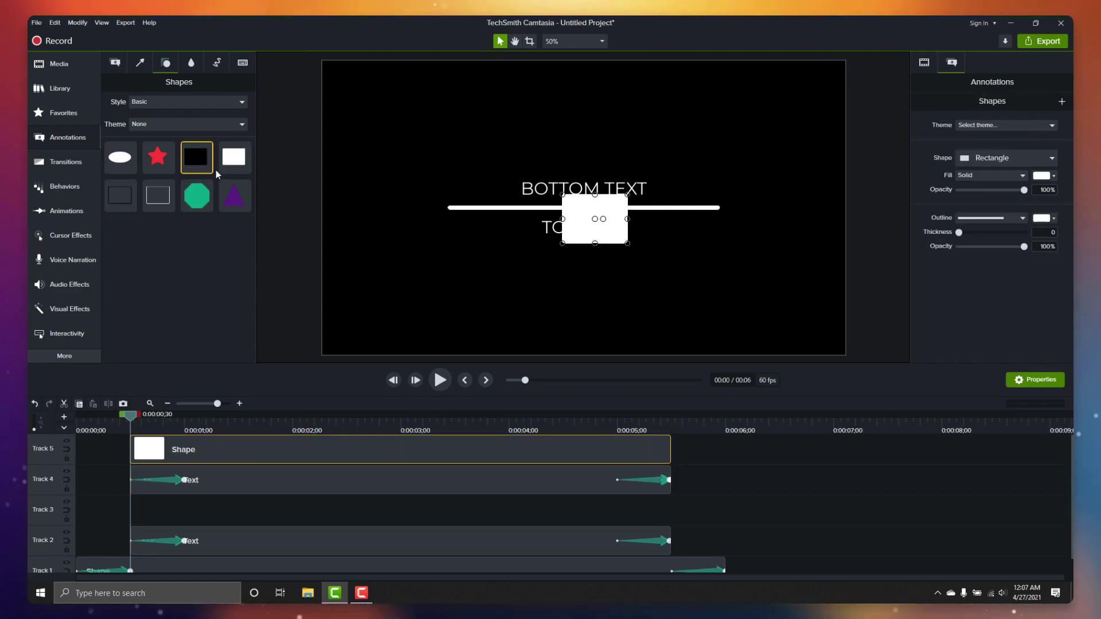
right_click(225, 160)
left_click(200, 171)
left_click_drag(238, 453, 239, 541)
Stretch the two rectangles to cover the areas below and above the white line.
left_click(597, 224)
left_click_drag(561, 219, 467, 219)
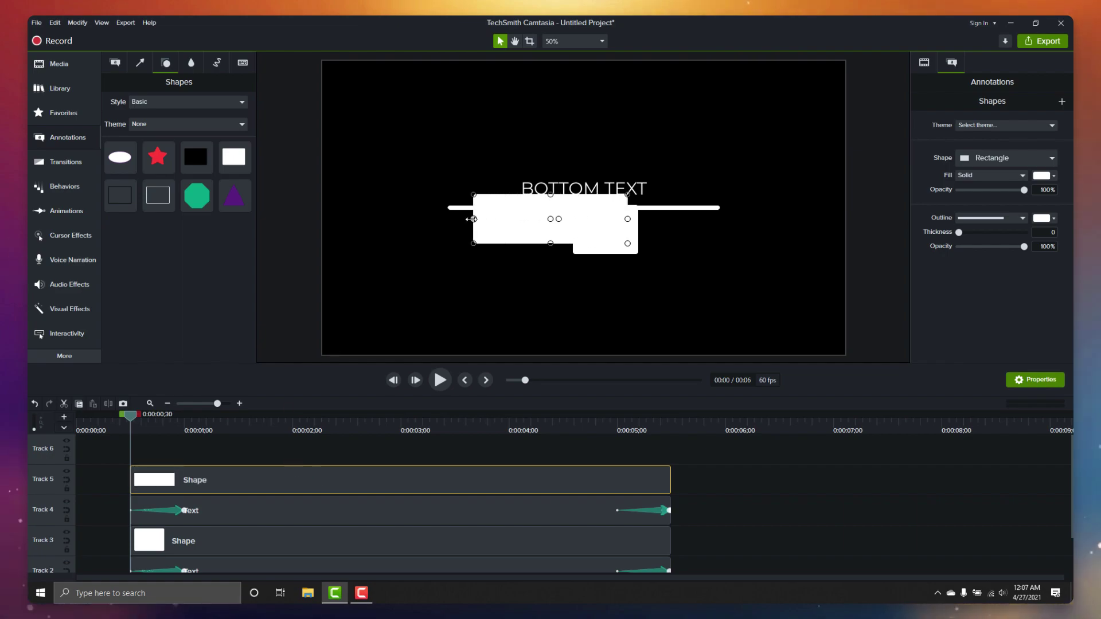
left_click_drag(584, 243, 584, 355)
left_click_drag(584, 194, 620, 68)
left_click(391, 542)
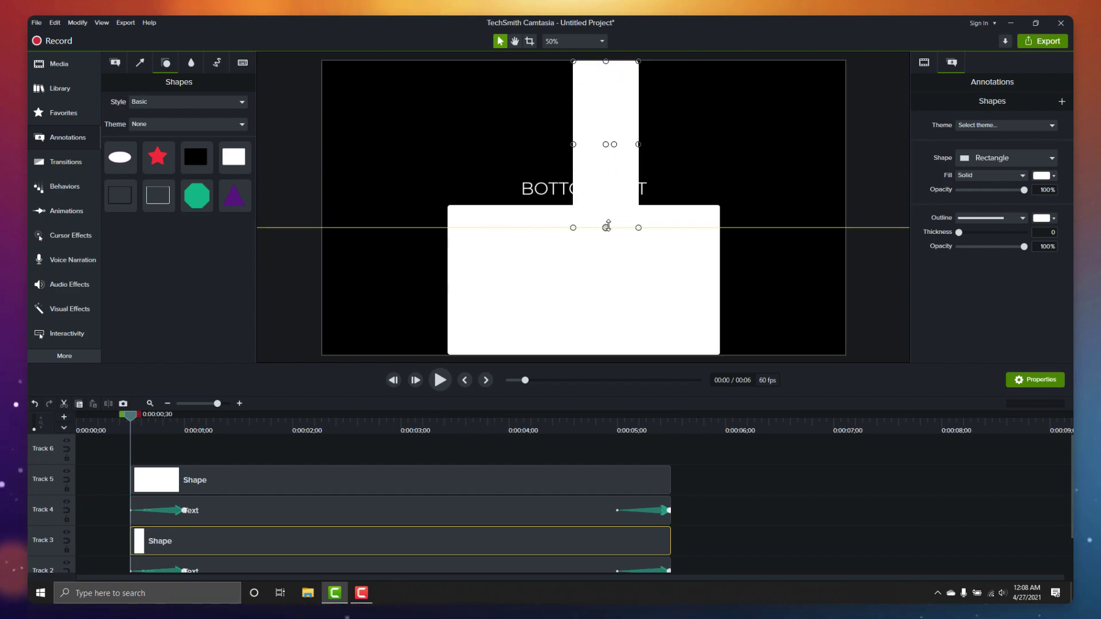
left_click_drag(573, 136, 453, 136)
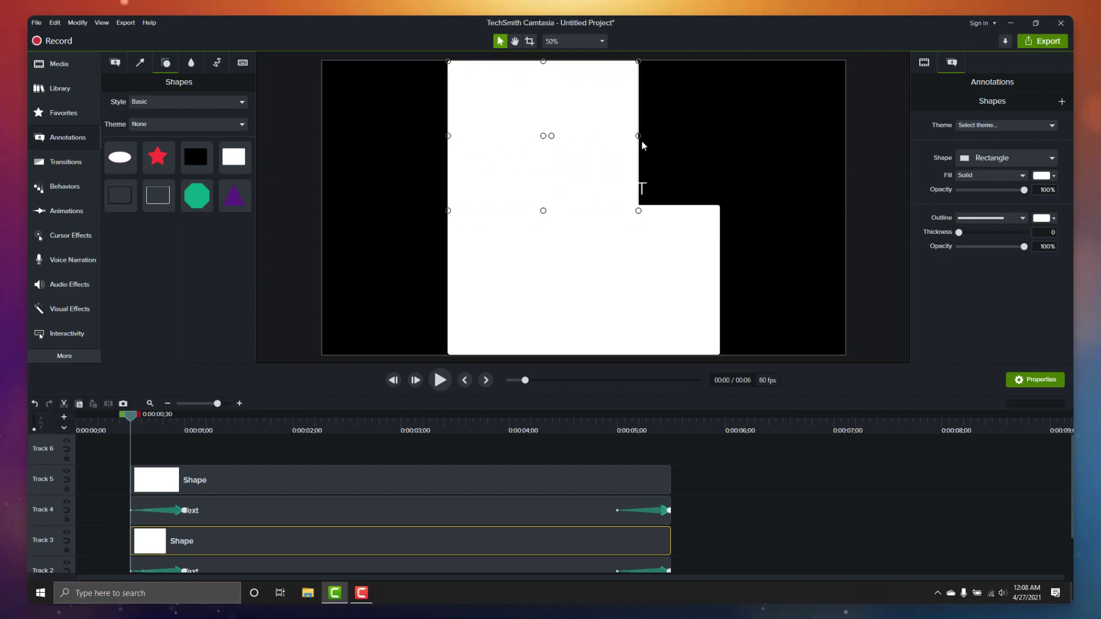
left_click_drag(632, 136, 722, 139)
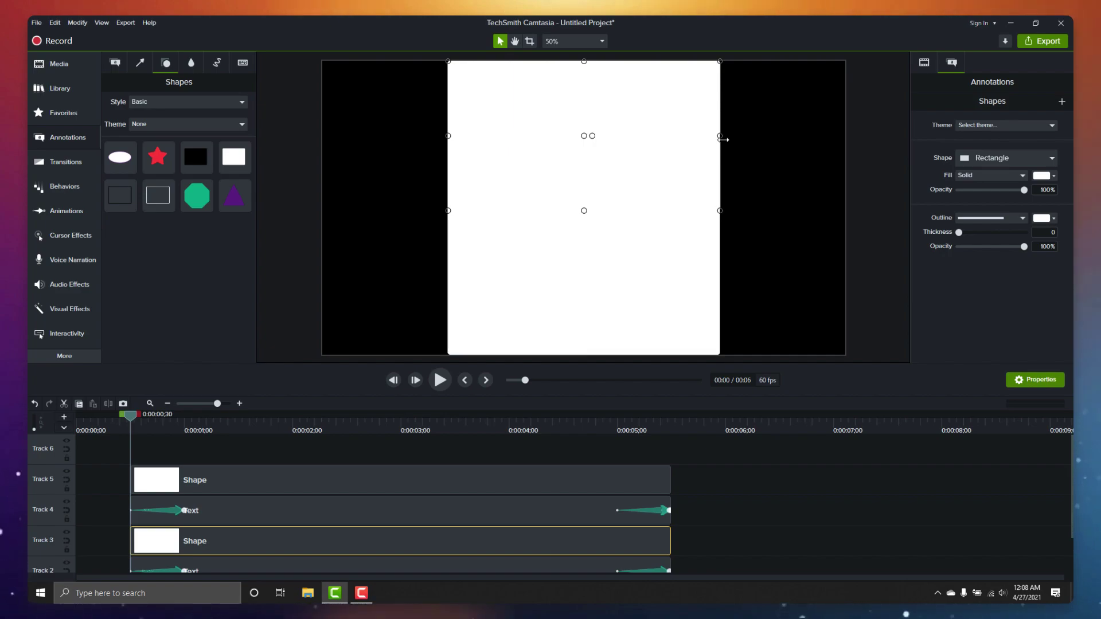
Group each white rectangle with its caption clip, making two groups.
left_click_drag(707, 475, 609, 509)
right_click(562, 502)
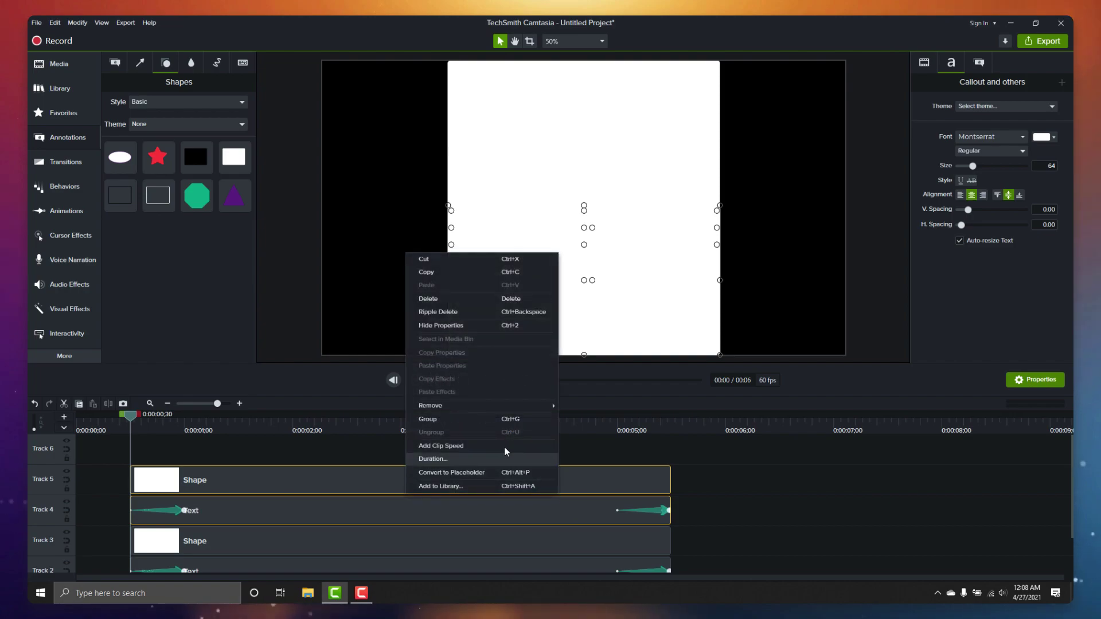
left_click(487, 418)
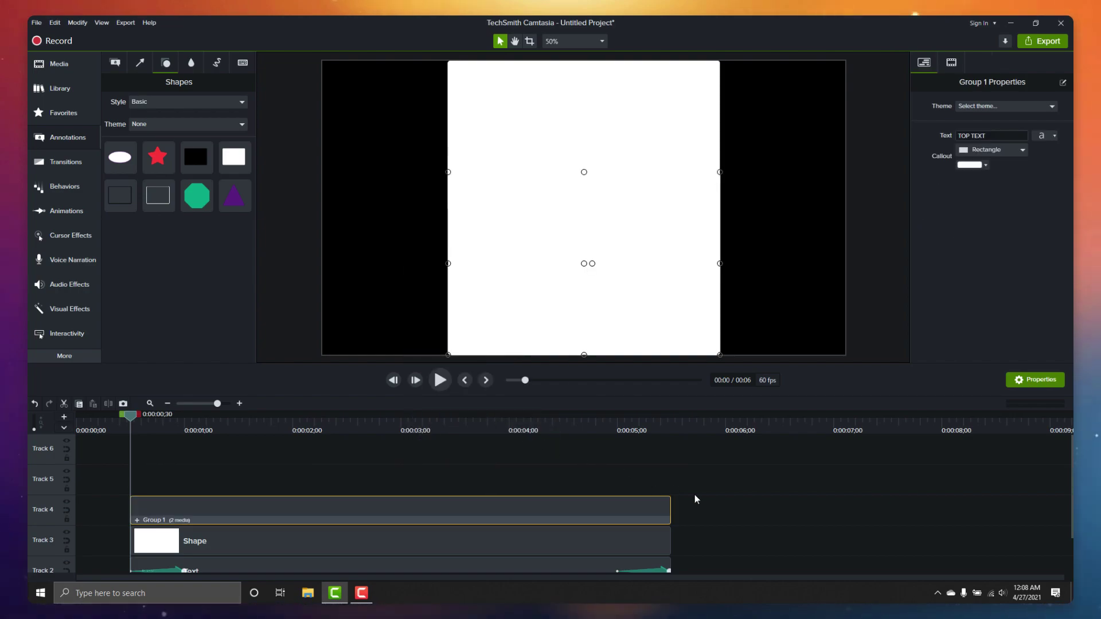
left_click_drag(699, 509, 598, 522)
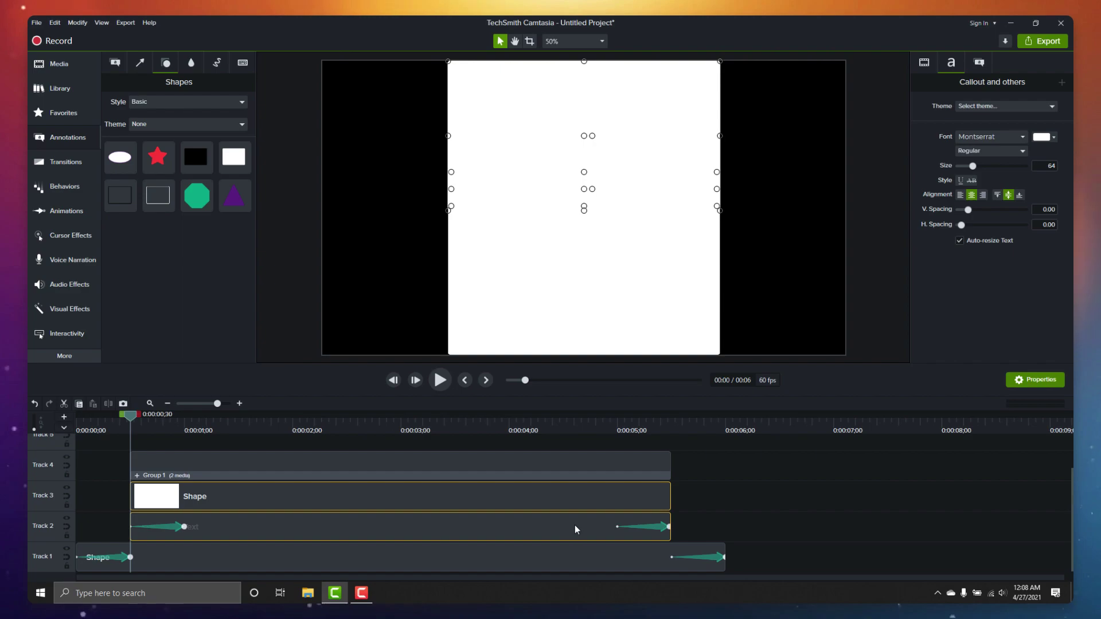
right_click(574, 524)
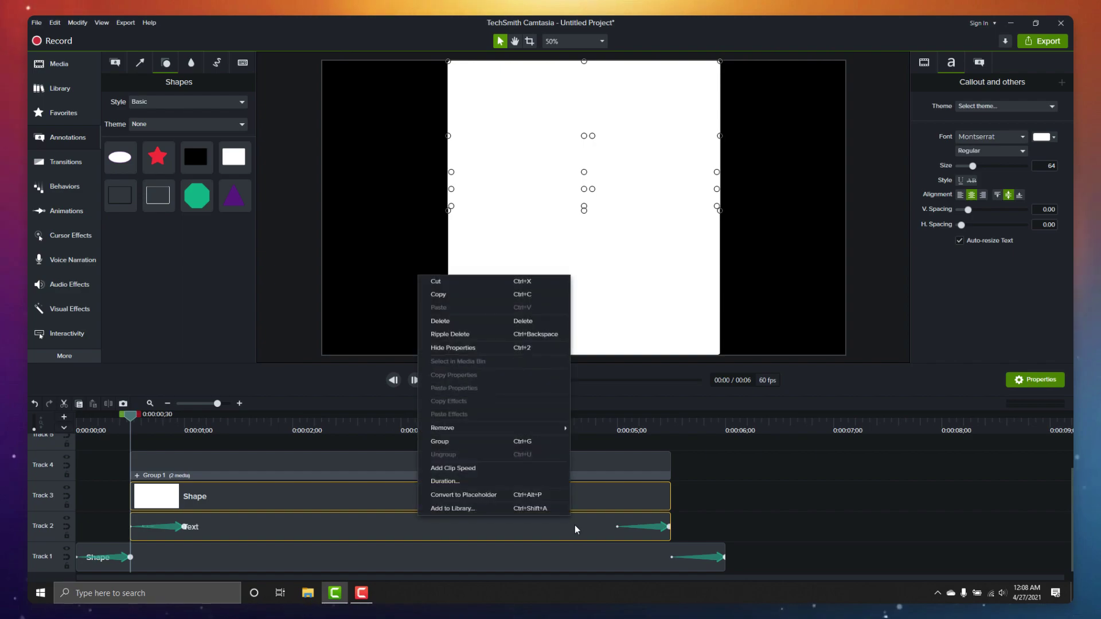
left_click(487, 439)
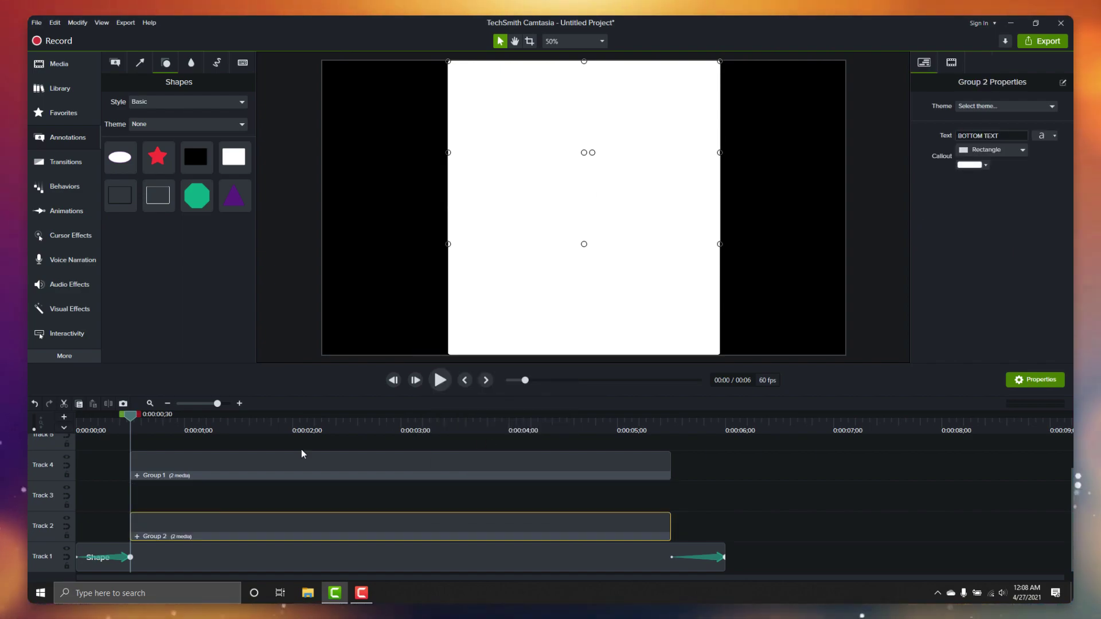
Rename the groups TOP TEXT and BOTTOM TEXT, then select the TOP TEXT group.
right_click(156, 473)
left_click(194, 416)
type("TOP TEXT")
key("Return")
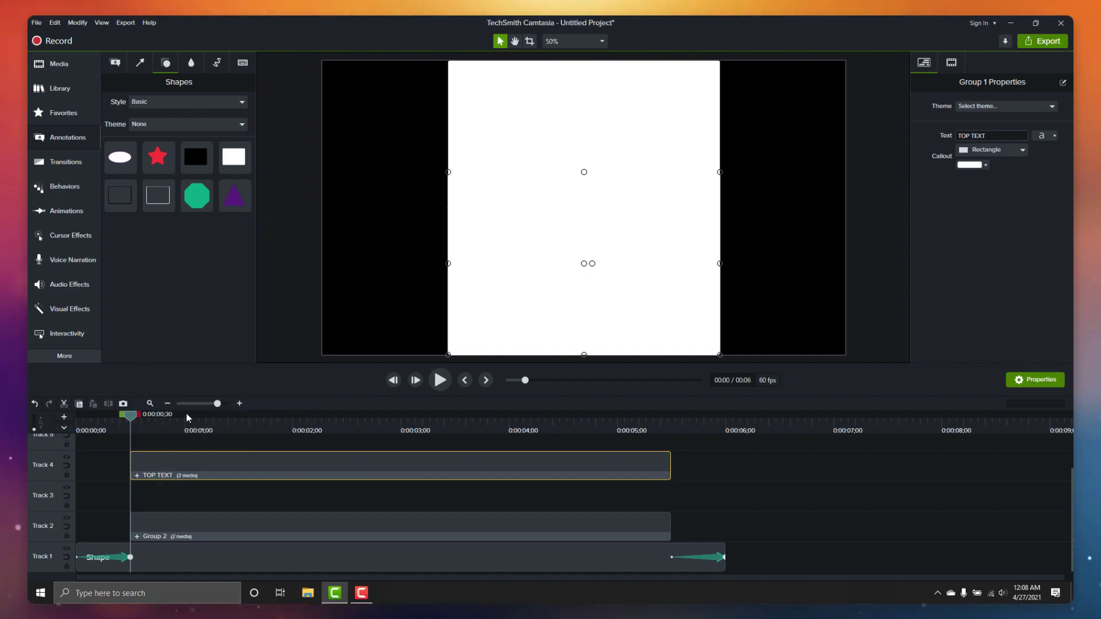
right_click(153, 537)
left_click(165, 504)
type("BOTTOM TEXT")
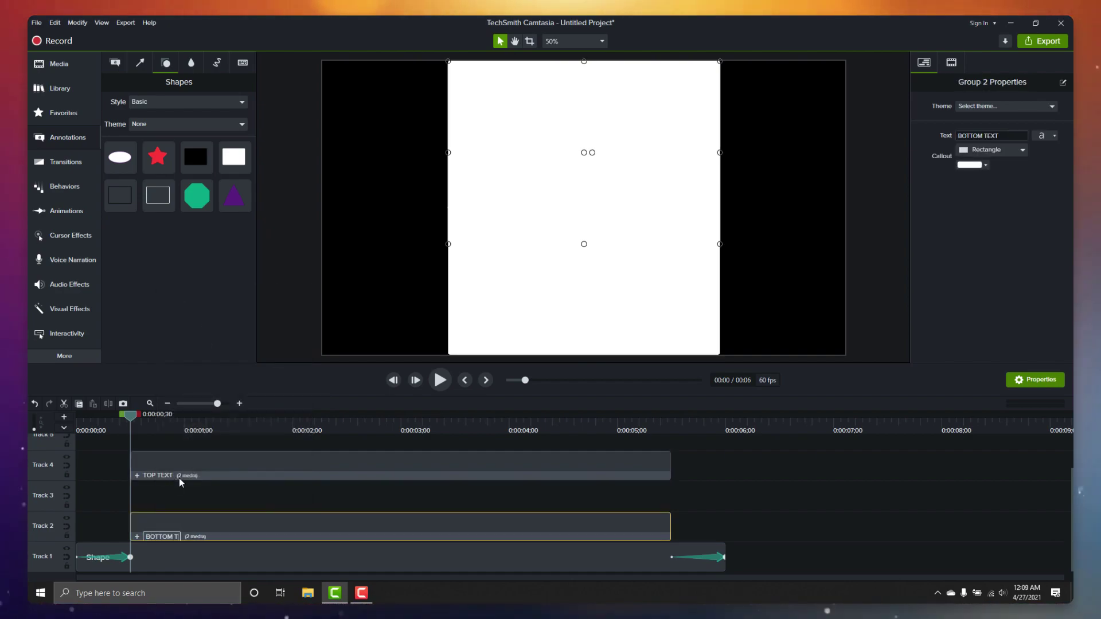
key("Return")
left_click(135, 475)
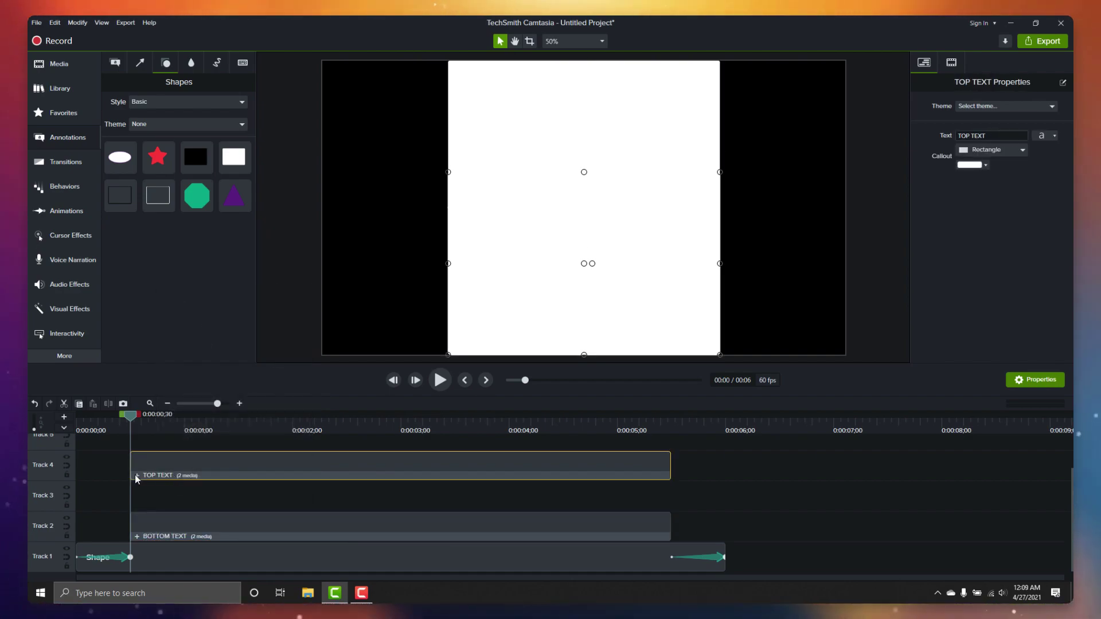
Apply an Alpha Invert Media Matte to the rectangle inside the TOP TEXT group.
left_click(137, 475)
left_click(79, 304)
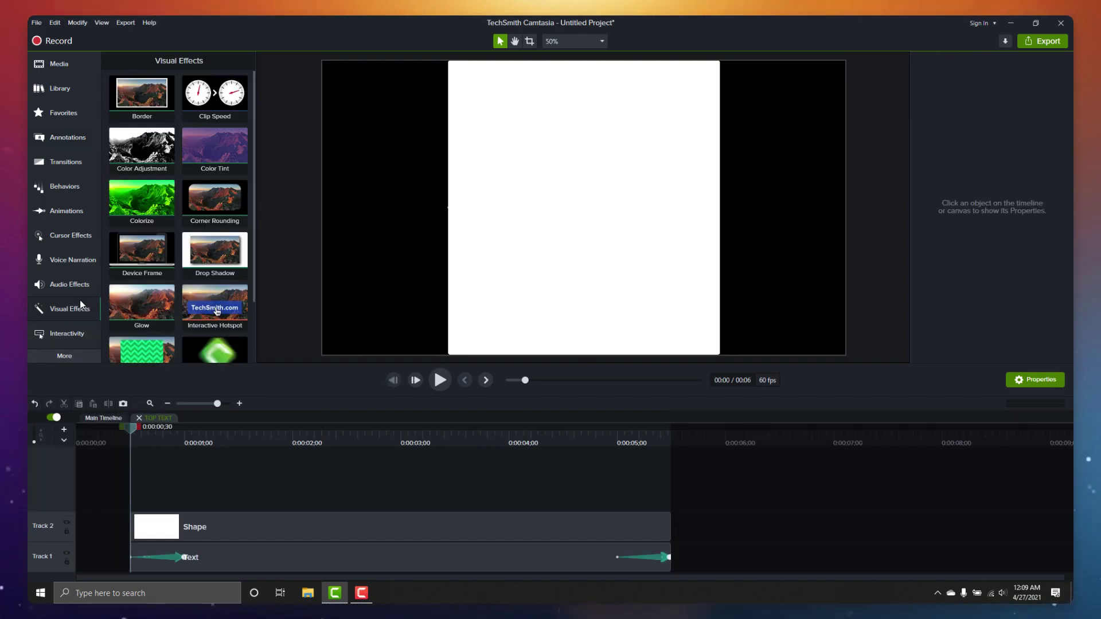
scroll(148, 281, "down", 2)
left_click_drag(145, 280, 327, 531)
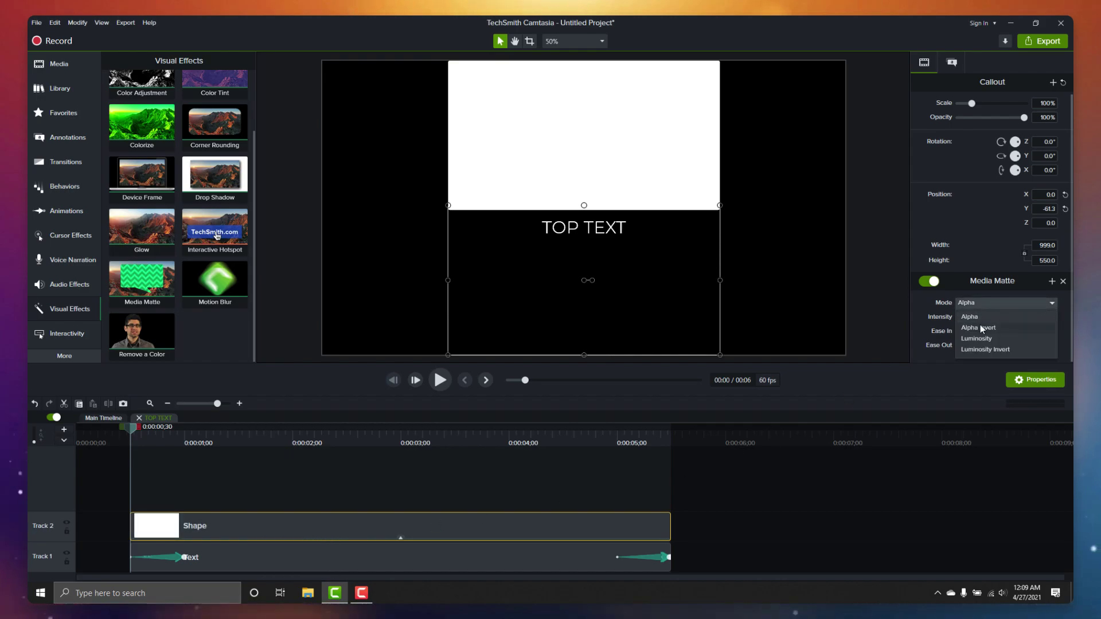
left_click(981, 328)
left_click(97, 418)
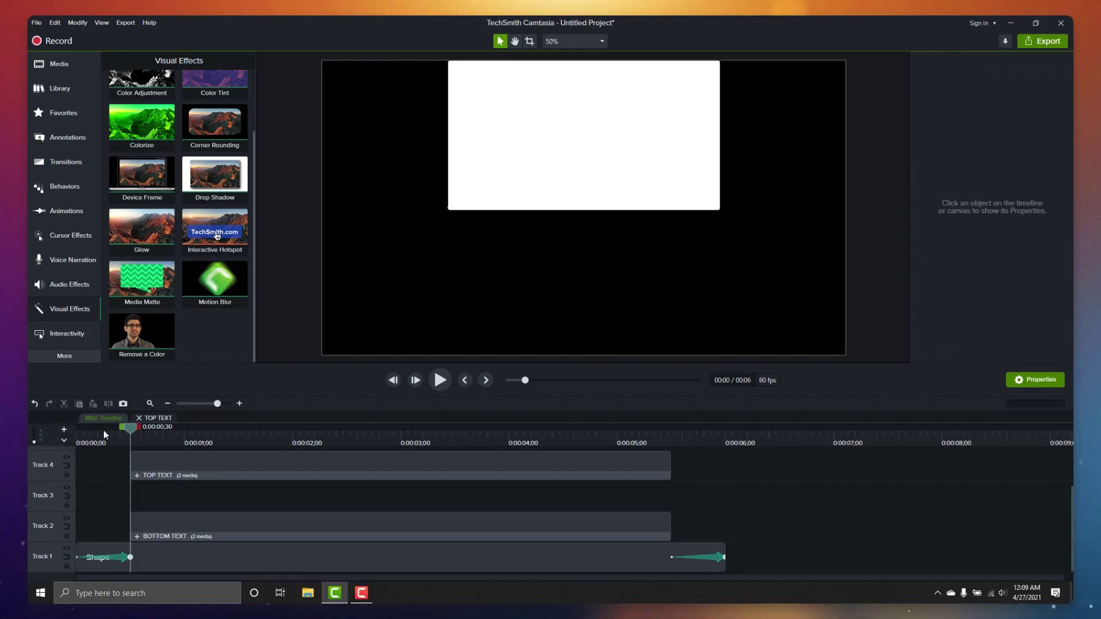
Give the BOTTOM TEXT group's rectangle a Media Matte in Alpha Invert mode too.
double_click(136, 535)
left_click_drag(143, 275, 263, 525)
left_click(975, 303)
left_click(978, 328)
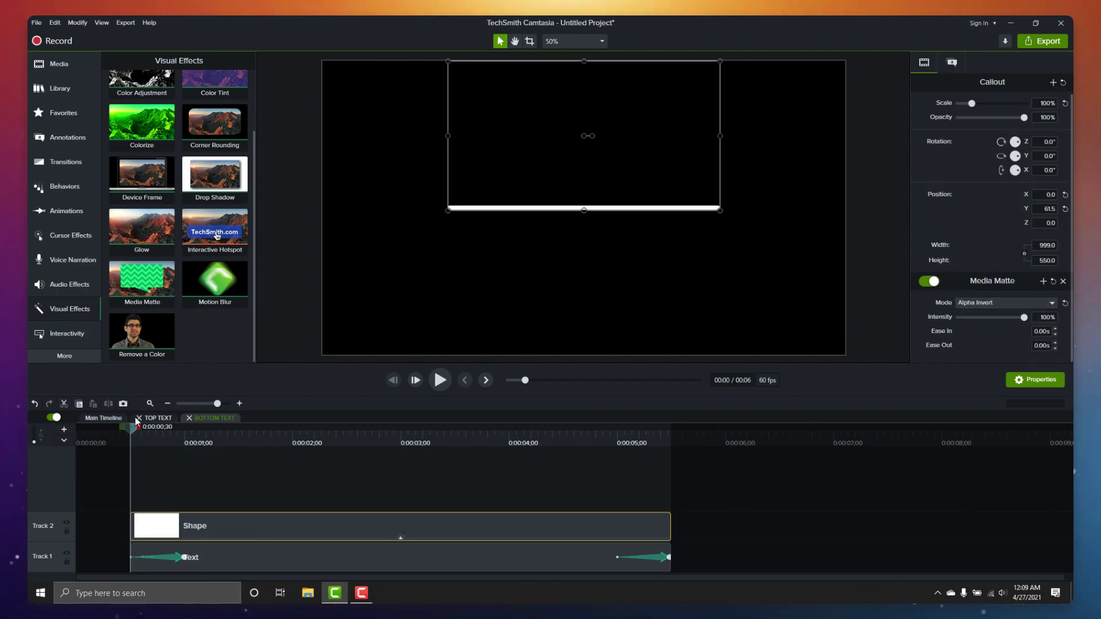
left_click(103, 418)
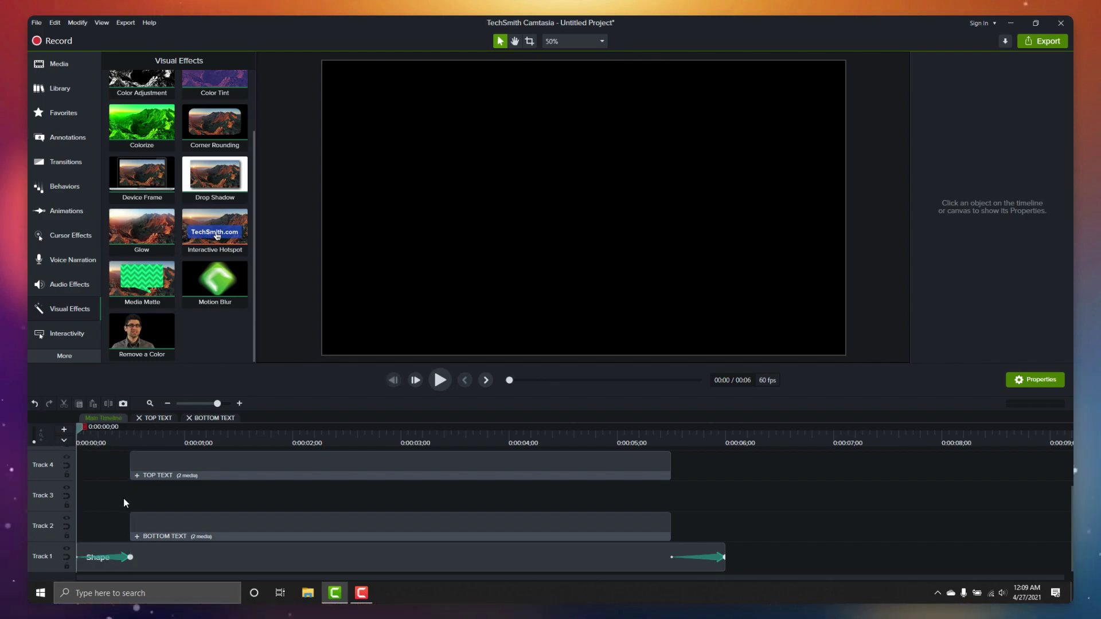
Preview, then select the line clip and both text groups and group them as Group 3.
key("space")
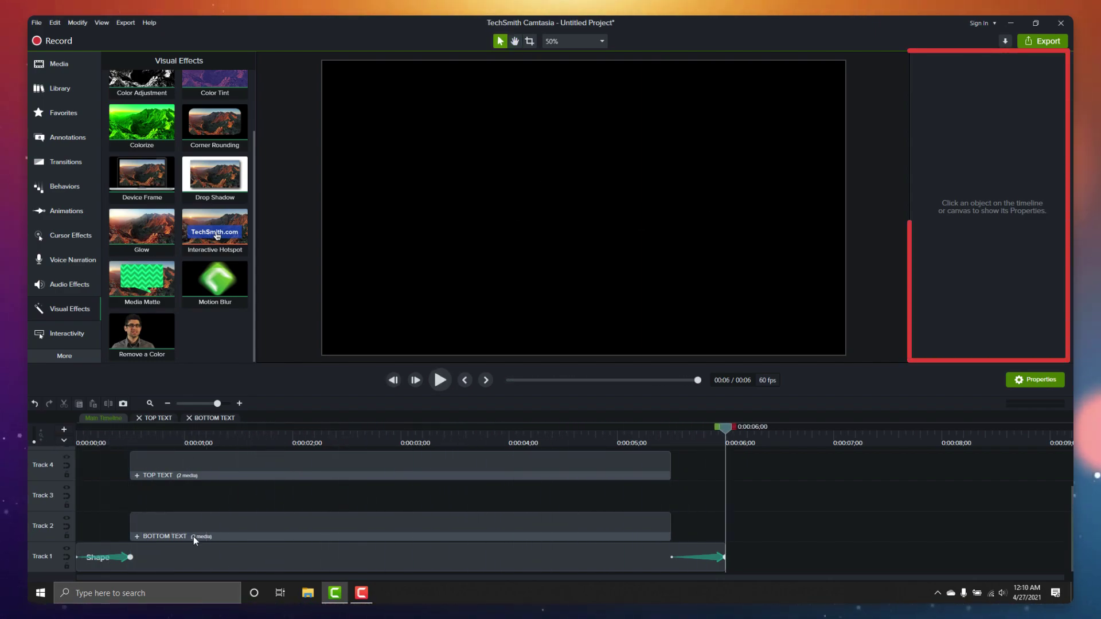
left_click(210, 557)
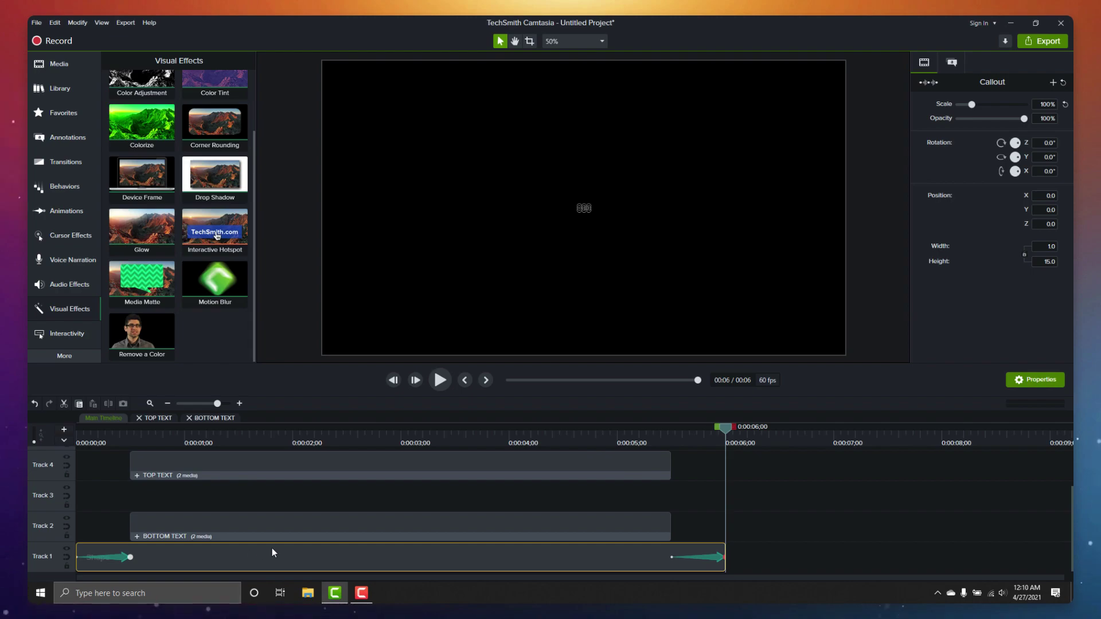
left_click_drag(773, 460, 384, 557)
right_click(383, 557)
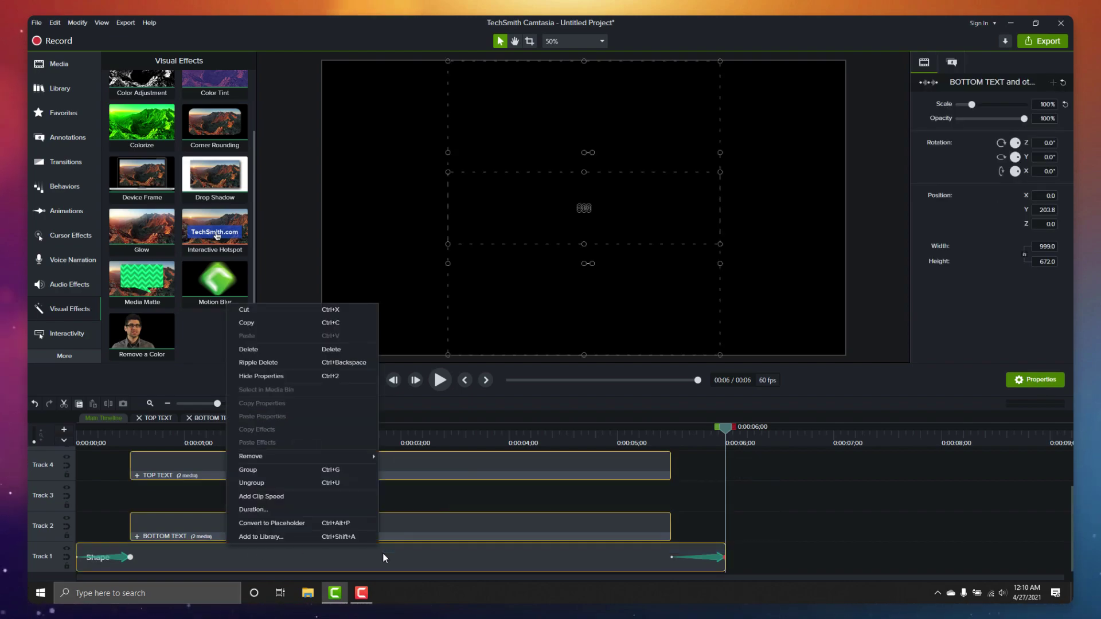
left_click(332, 469)
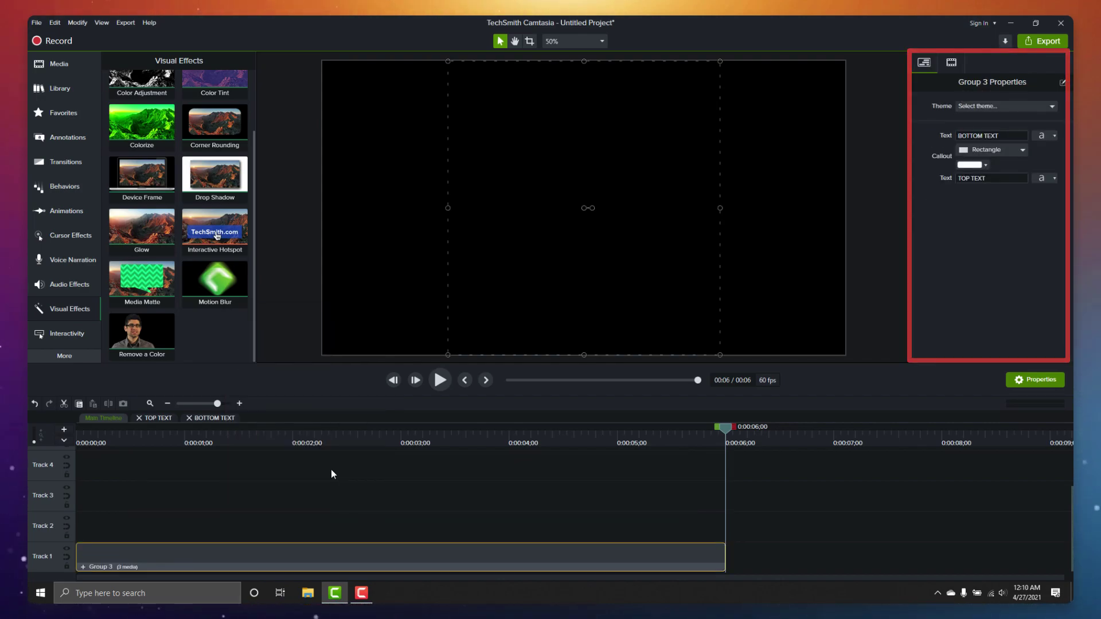
Reorder Group 3's quick properties and label them TOP, BOTTOM and LINE.
left_click(1063, 82)
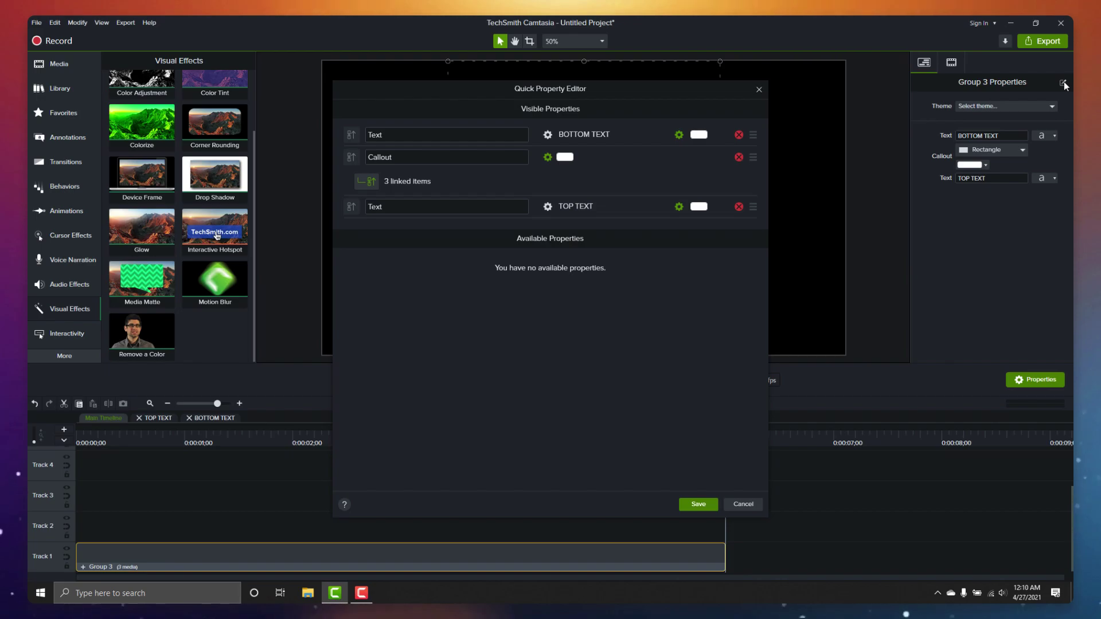
left_click_drag(753, 206, 723, 133)
double_click(376, 134)
type("TOP")
key("Return")
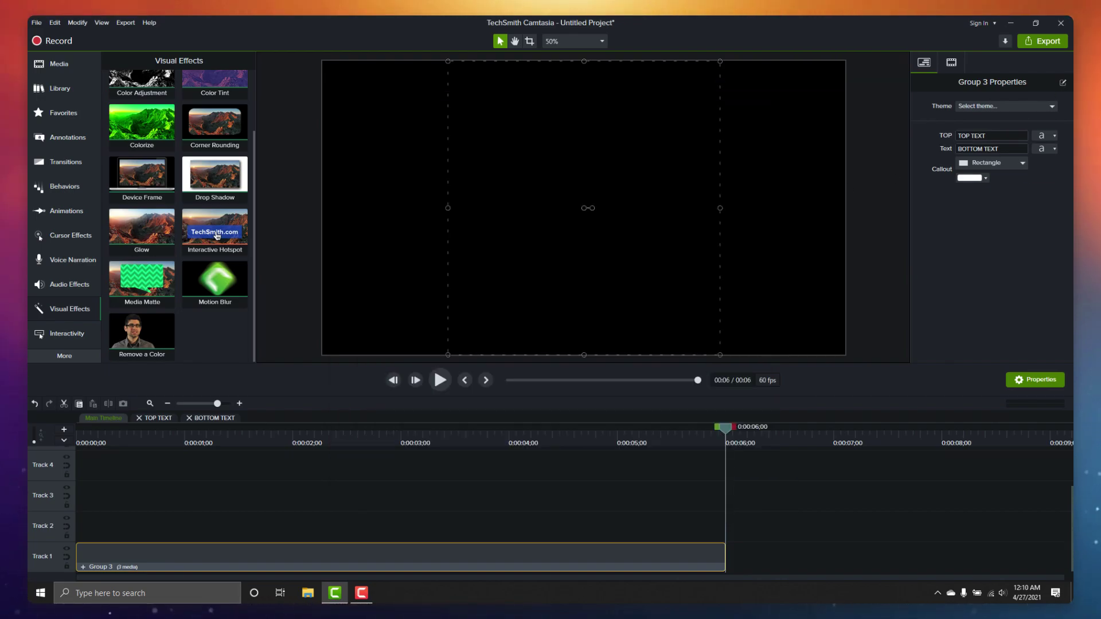
left_click(1063, 82)
double_click(381, 157)
type("BOTTOM")
left_click(402, 178)
type("LINE")
left_click(691, 504)
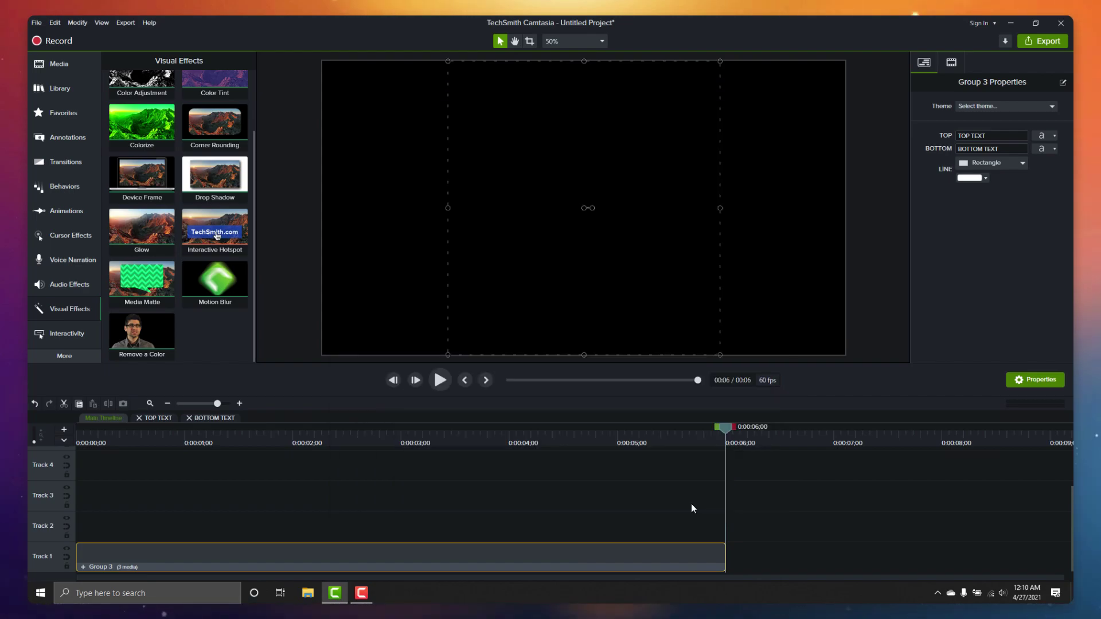
Set the caption fields to YOUR NAME and YOUR COMPANY, then replay the title from the start.
left_click(274, 441)
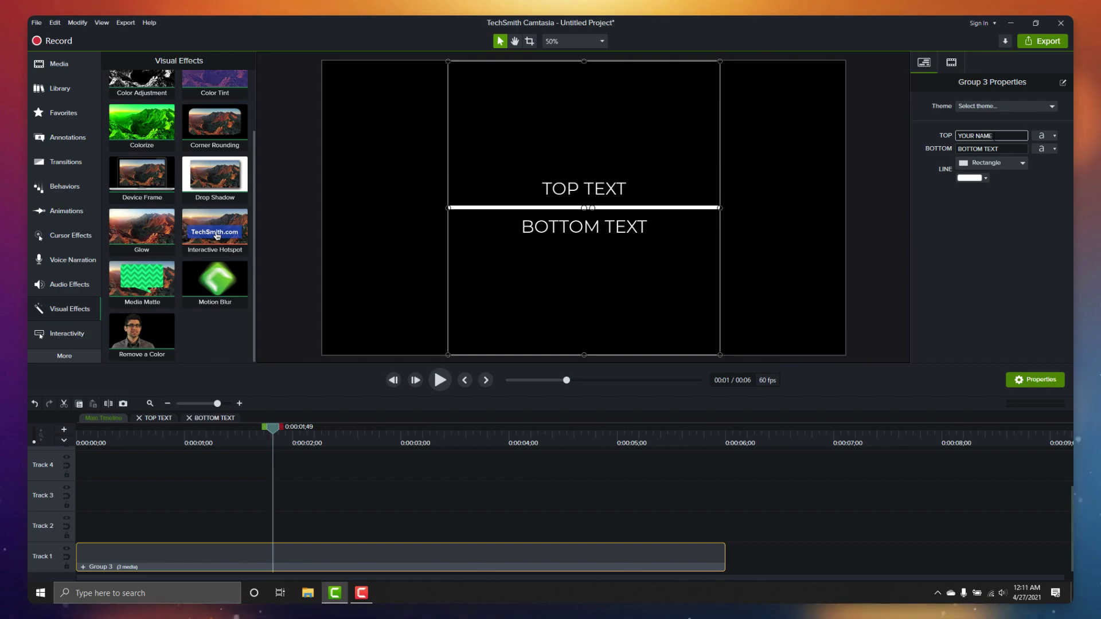
key("Tab")
type("YOUR COMPANY")
key("Tab")
left_click(111, 461)
key("ctrl+Home")
key("space")
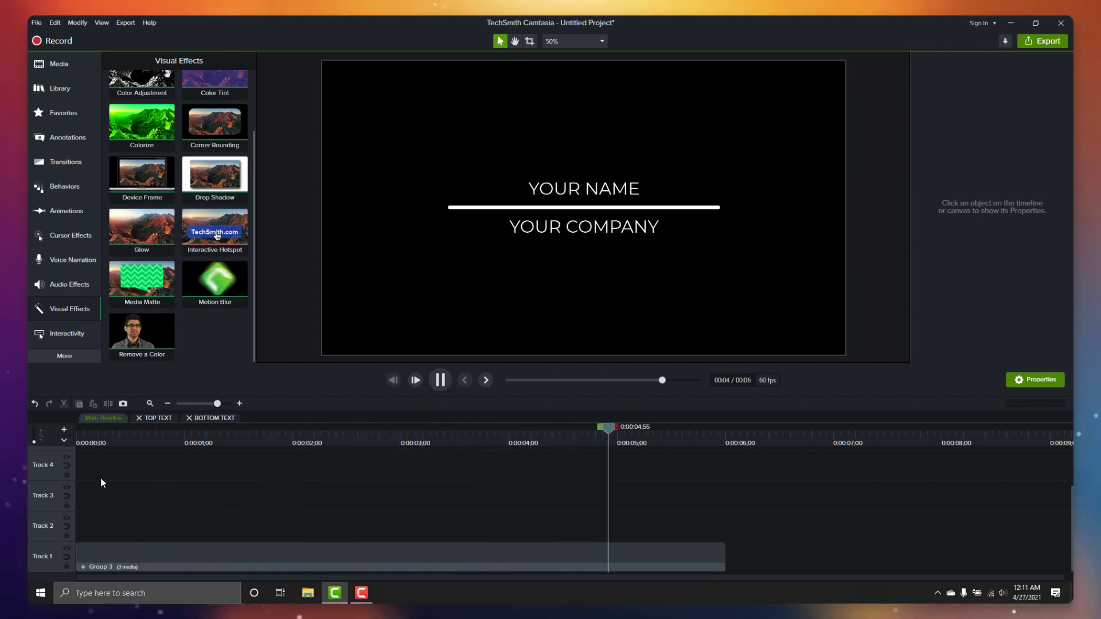
key("space")
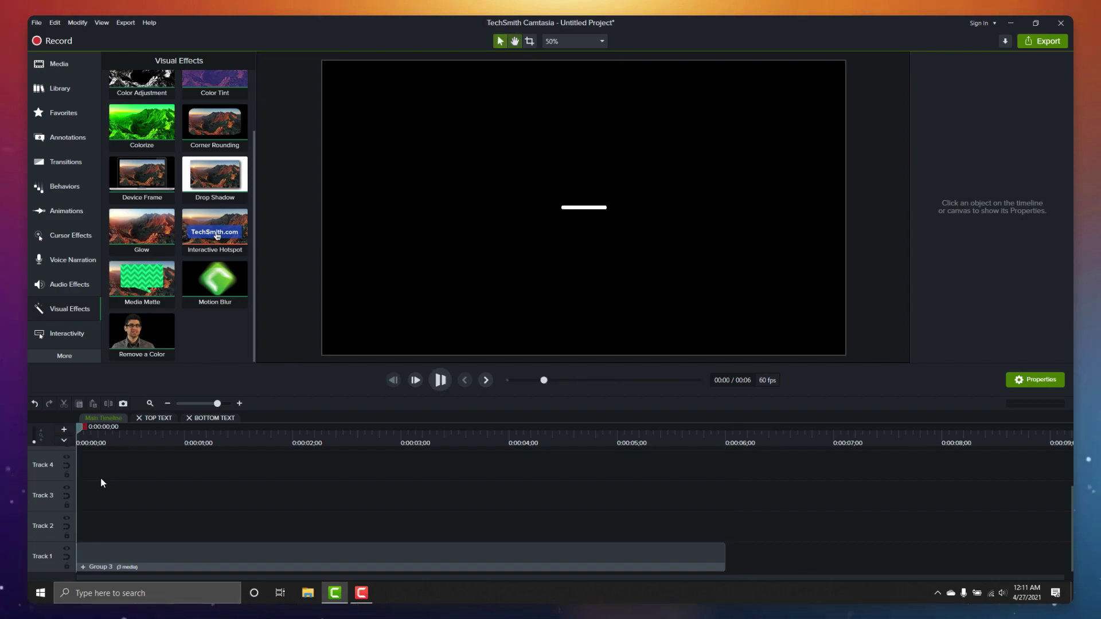